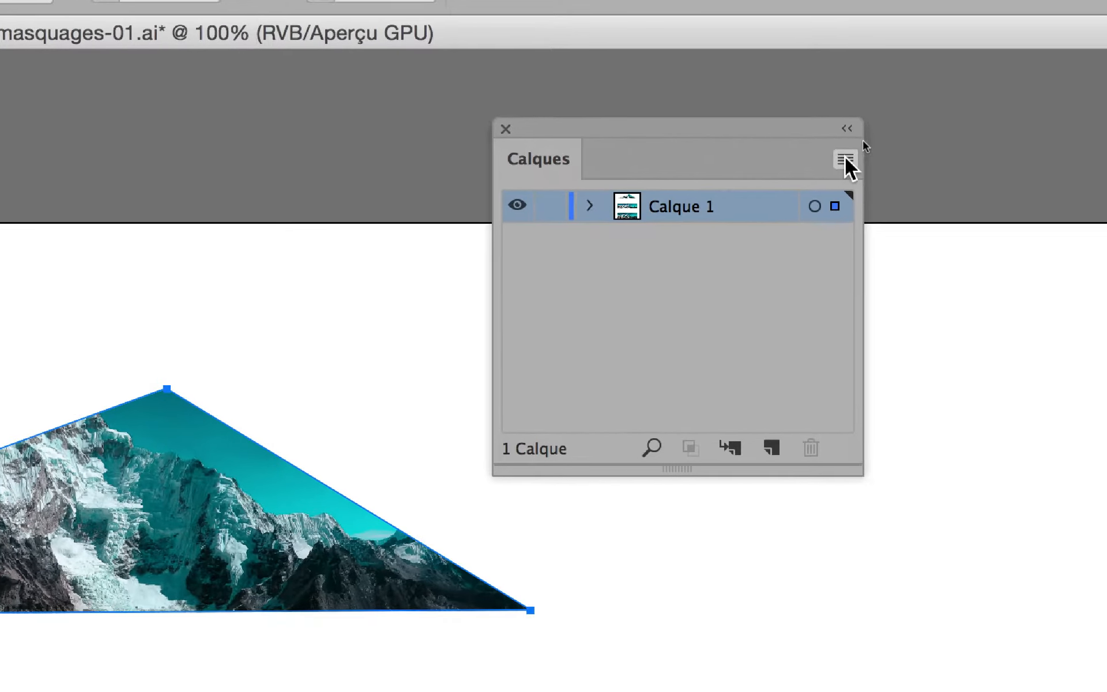
# Step: Set the row size of the Layers panel (Calques) to a custom 60 pixels in its display options
pyautogui.click(845, 159)
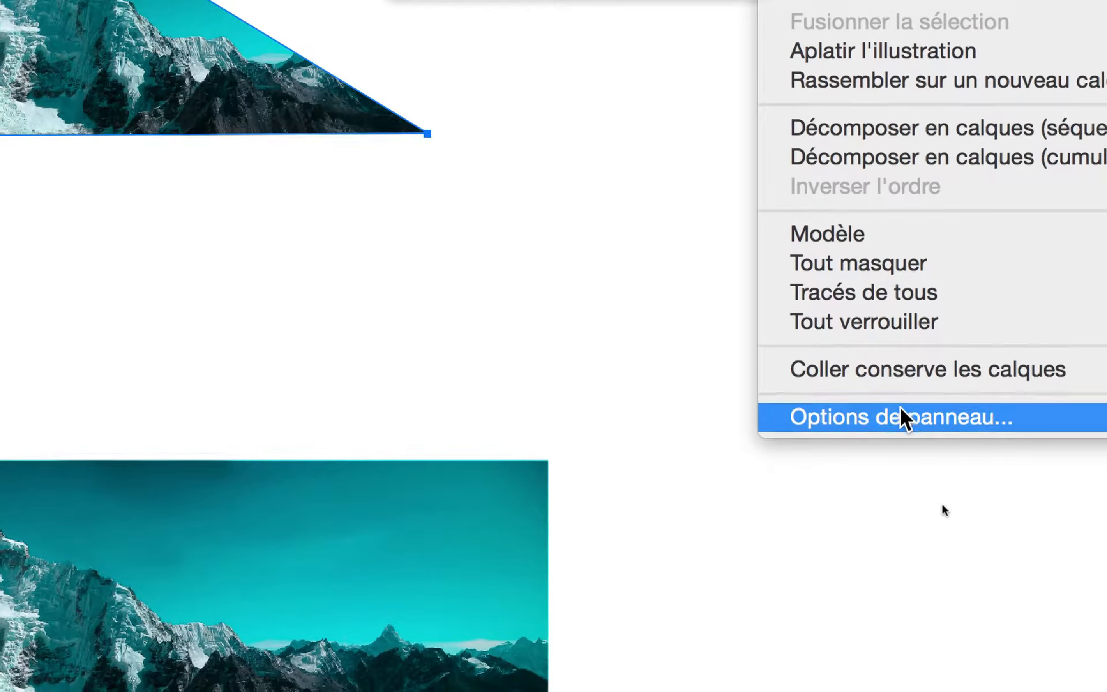
pyautogui.click(900, 409)
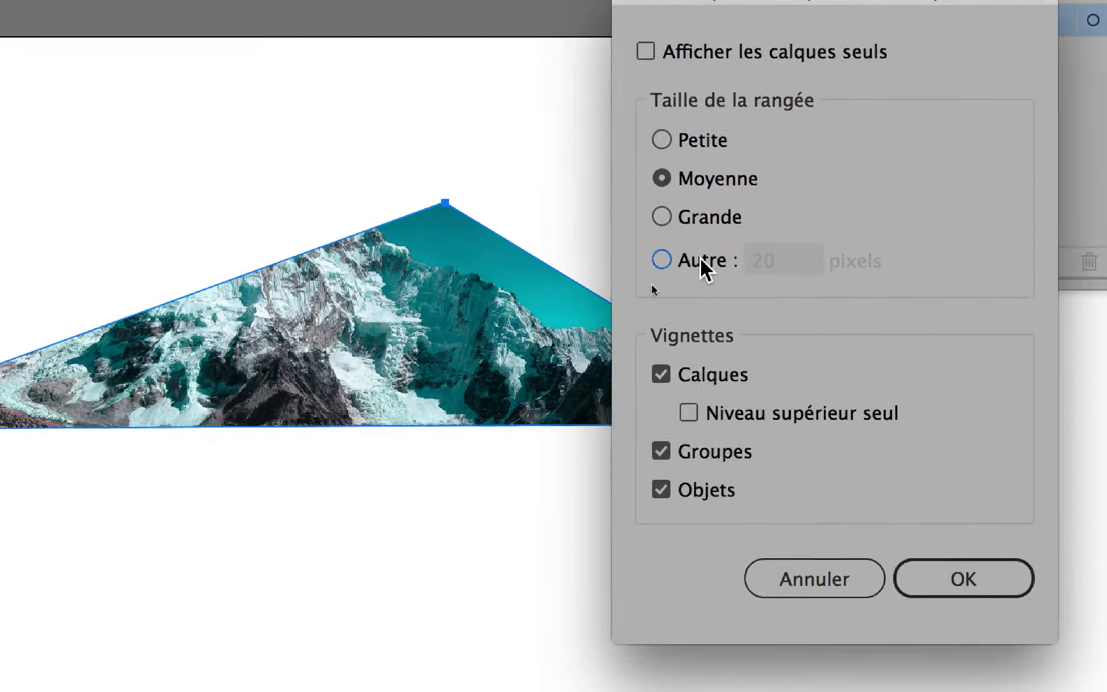
pyautogui.click(700, 259)
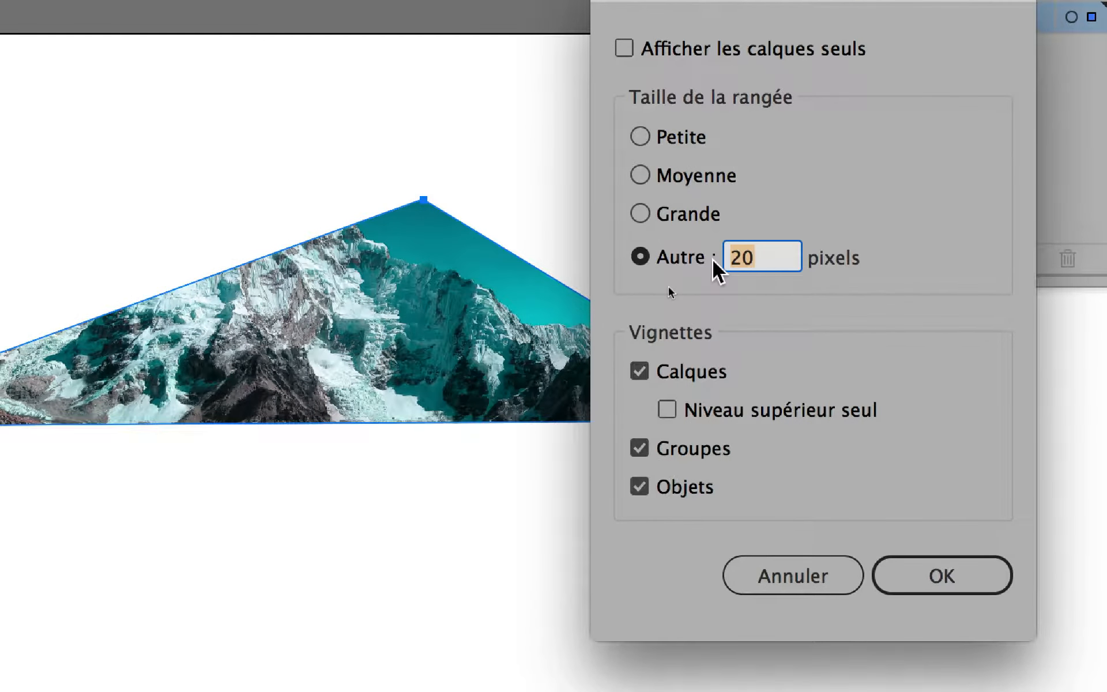
pyautogui.write('60')
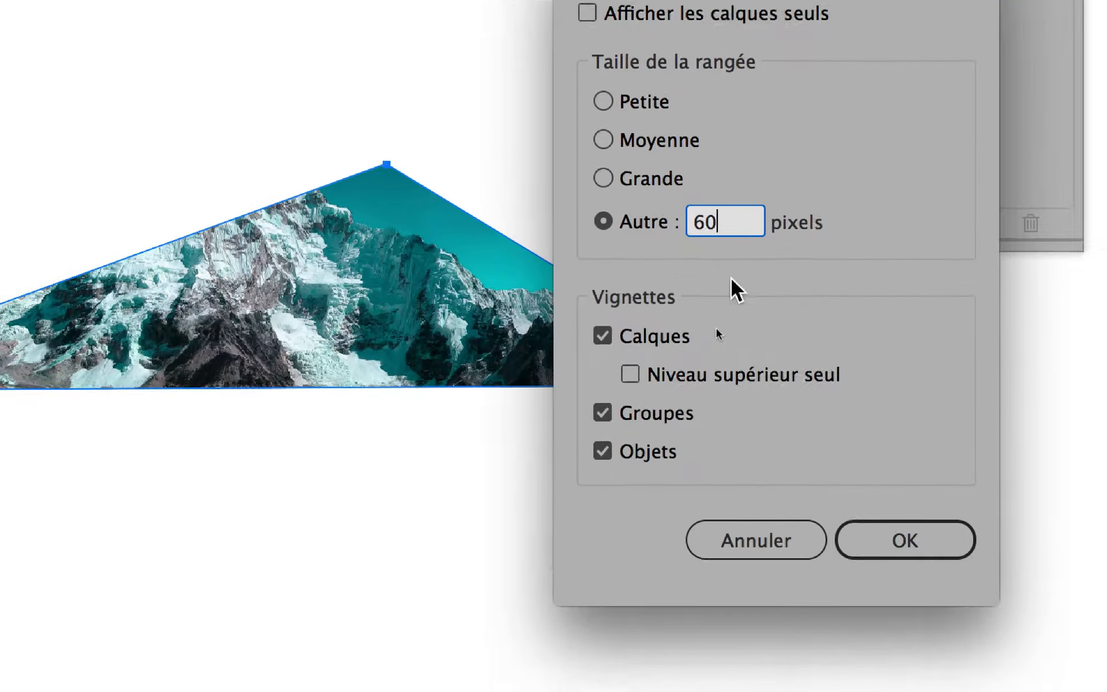
pyautogui.click(944, 576)
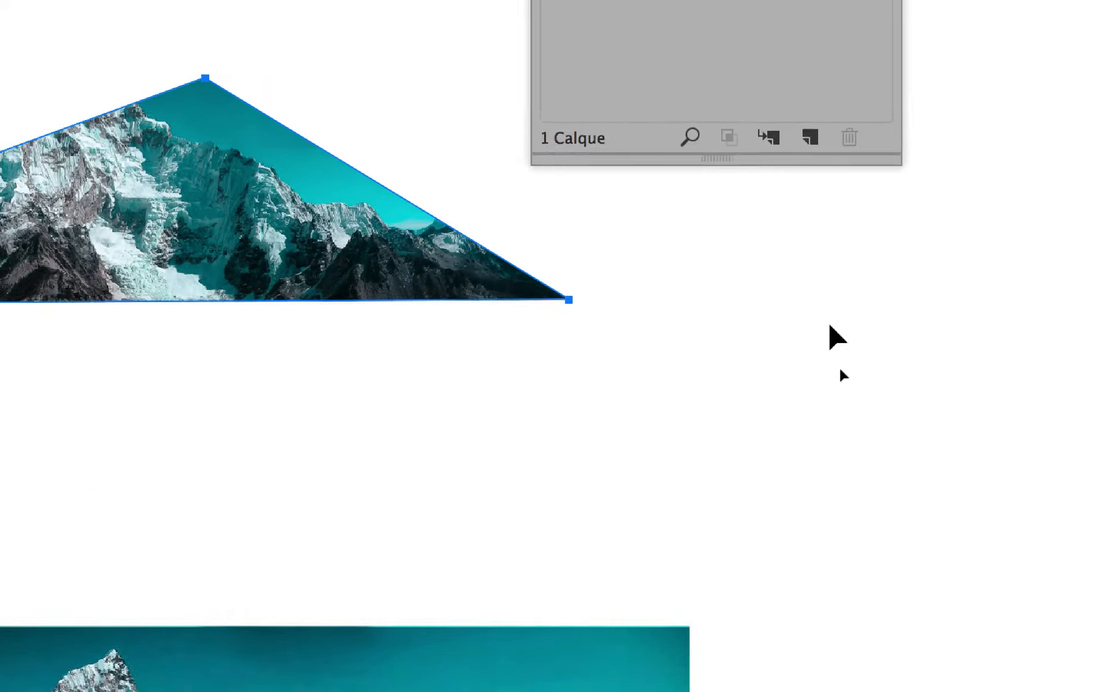
# Step: Enlarge the floating Calques panel and reposition it lower, beside the triangular mountain image
pyautogui.moveTo(900, 164); pyautogui.dragTo(1034, 265)
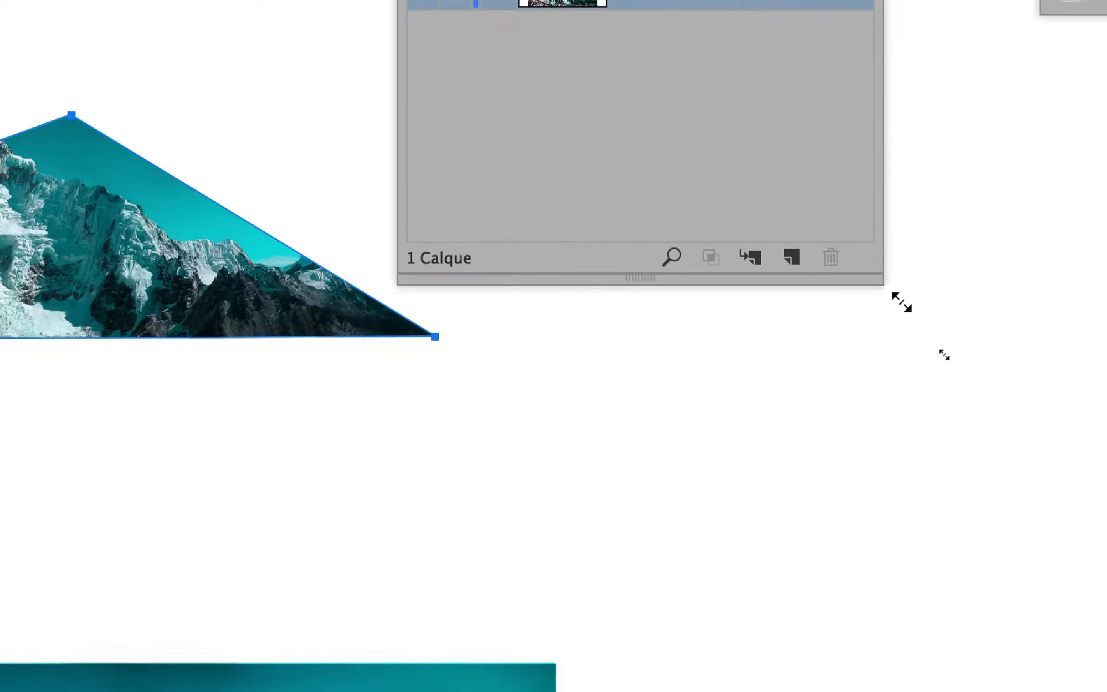
pyautogui.moveTo(902, 302); pyautogui.dragTo(926, 325)
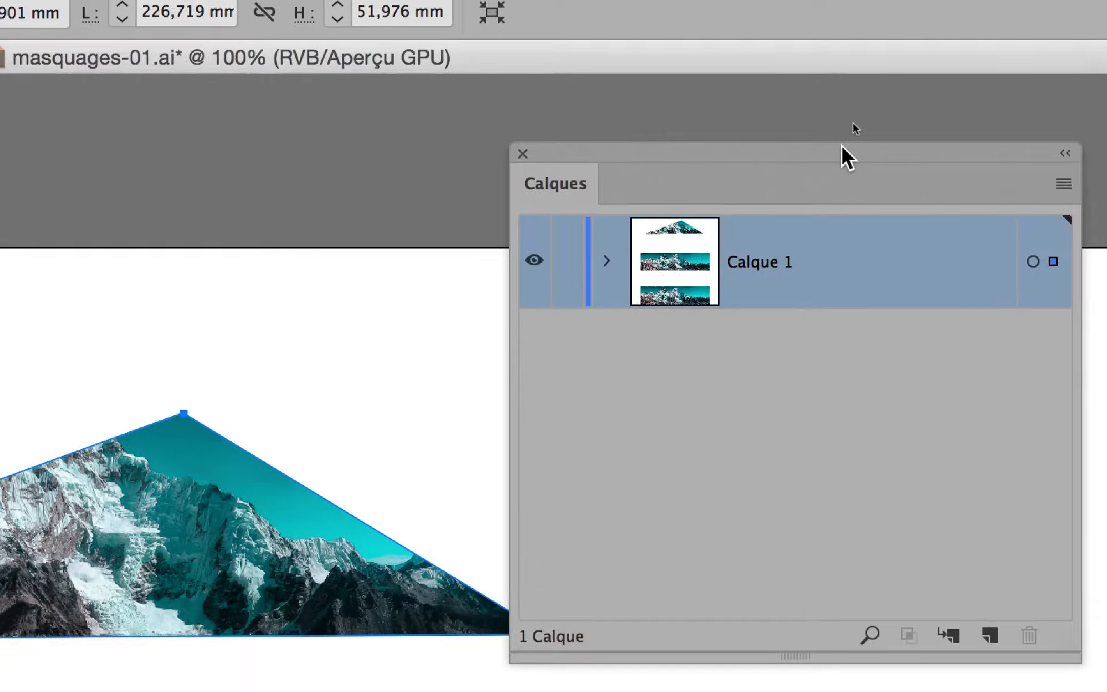
pyautogui.moveTo(853, 180); pyautogui.dragTo(890, 419)
pyautogui.moveTo(853, 230); pyautogui.dragTo(834, 221)
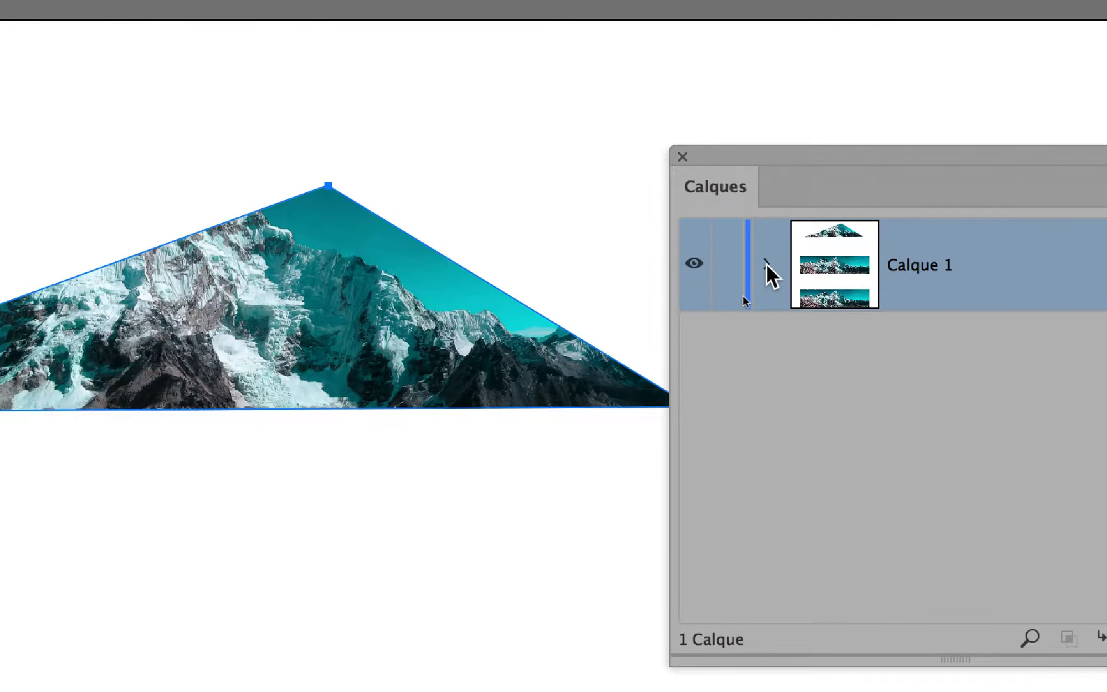
# Step: Expand Calque 1 to list its objects and resize the Calques panel so all of them fit
pyautogui.click(768, 264)
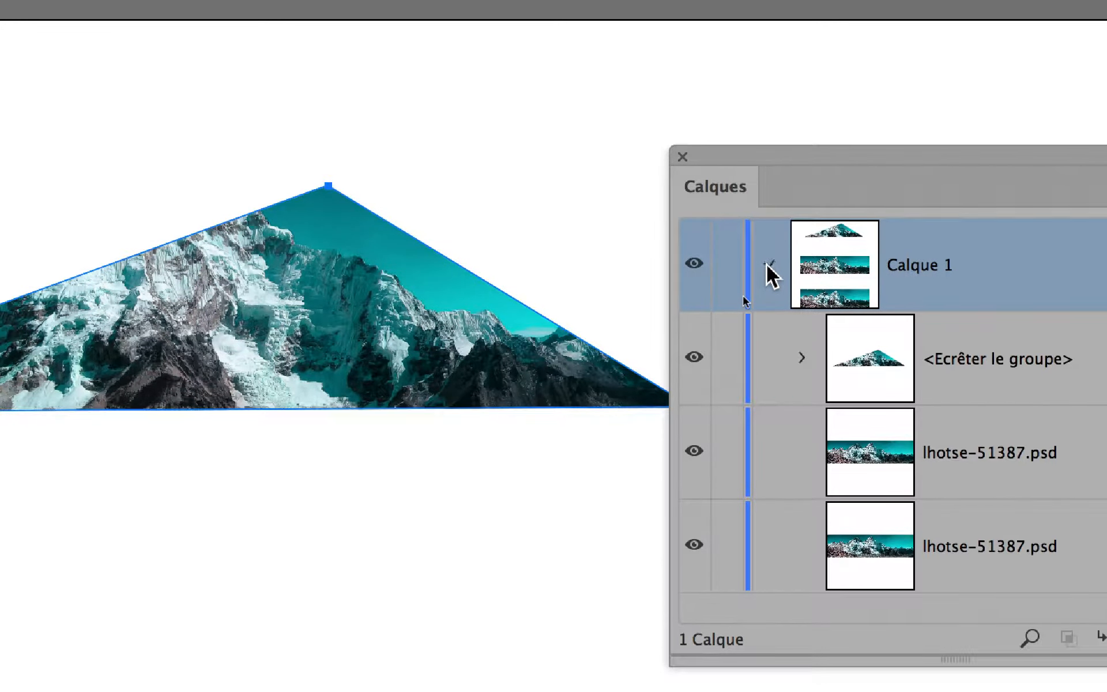
pyautogui.click(768, 264)
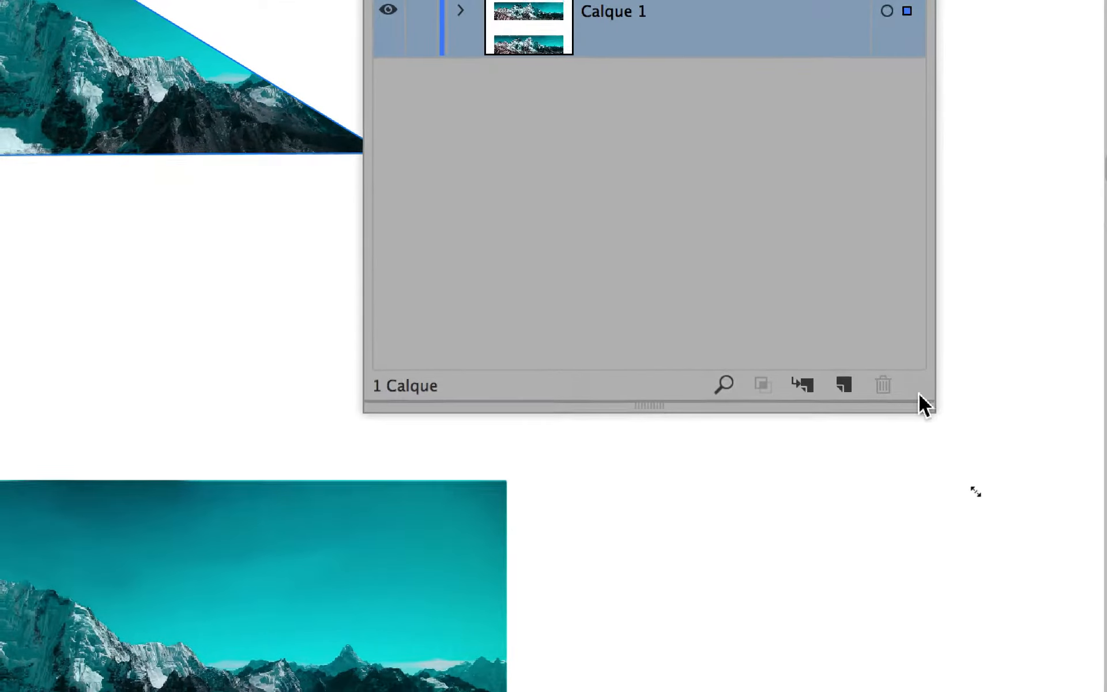
pyautogui.moveTo(928, 402); pyautogui.dragTo(1031, 315)
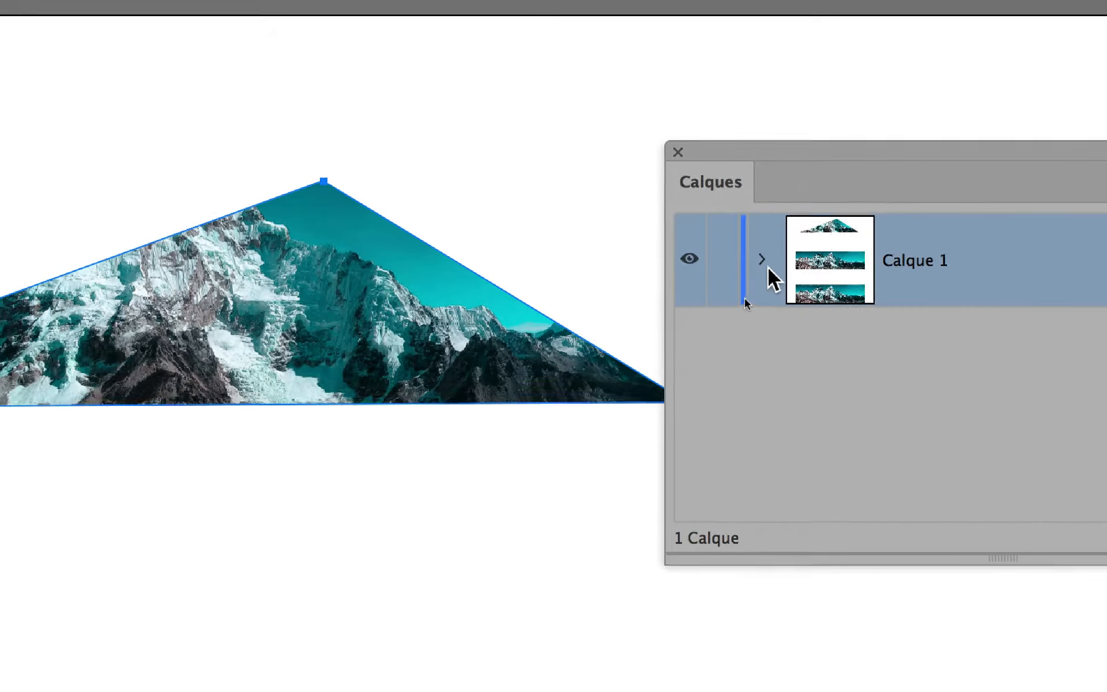
pyautogui.click(686, 206)
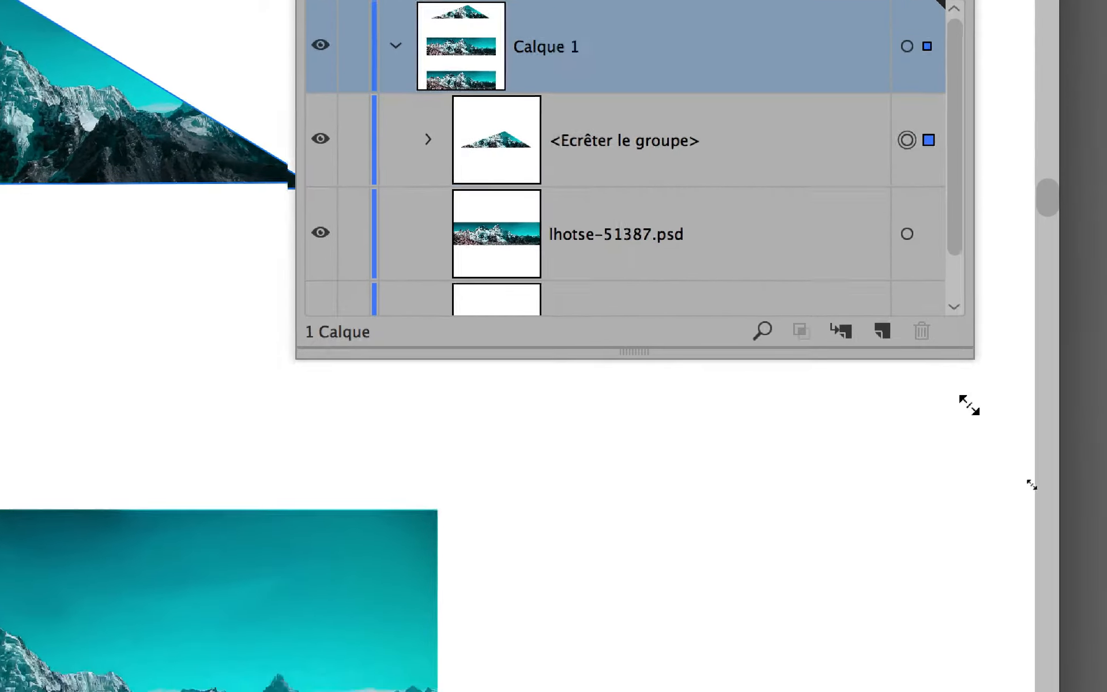
pyautogui.moveTo(962, 369); pyautogui.dragTo(987, 544)
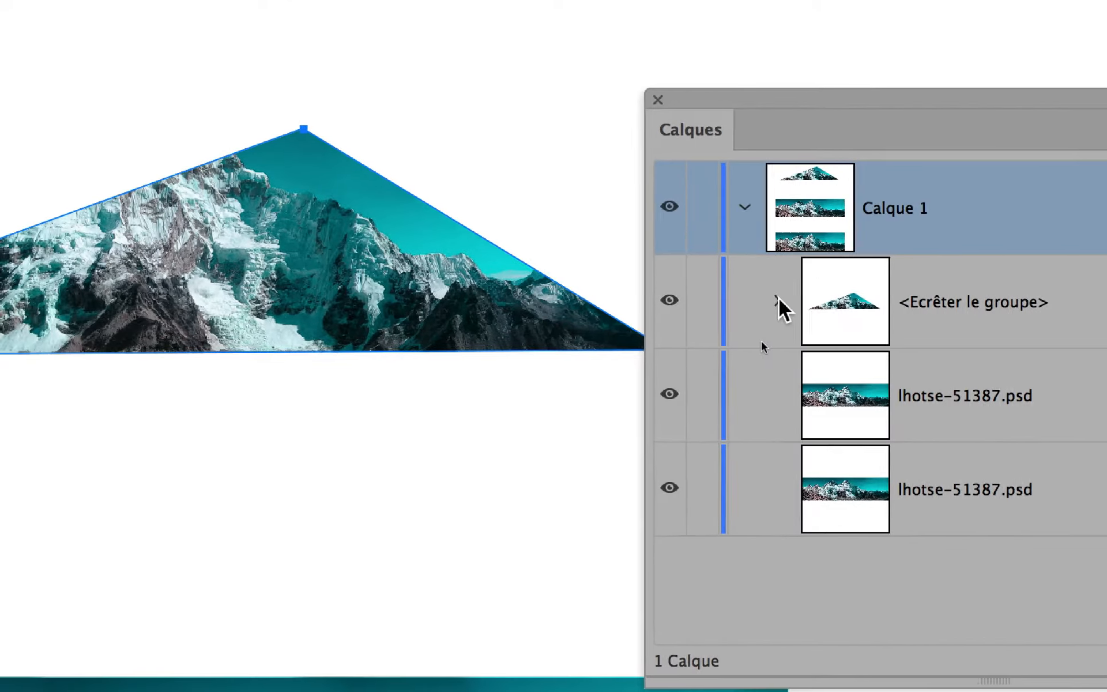
# Step: Expand the <Ecrêter le groupe> clipping group down to its mask and image, enlarging the Calques panel to fit
pyautogui.click(690, 299)
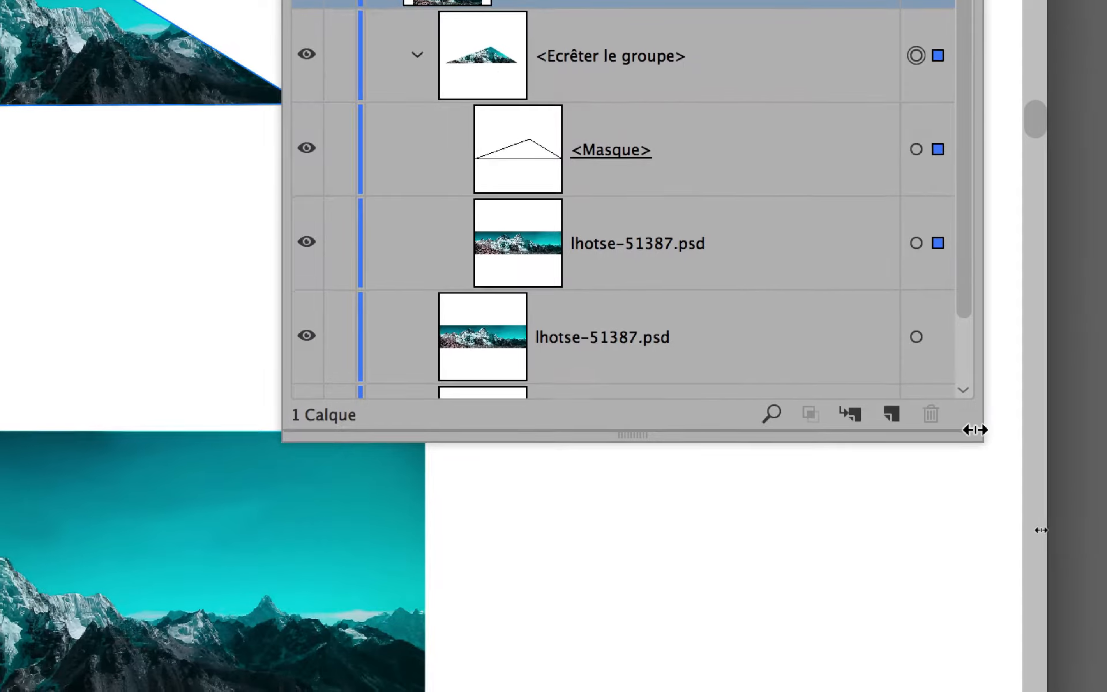
pyautogui.moveTo(974, 429); pyautogui.dragTo(976, 554)
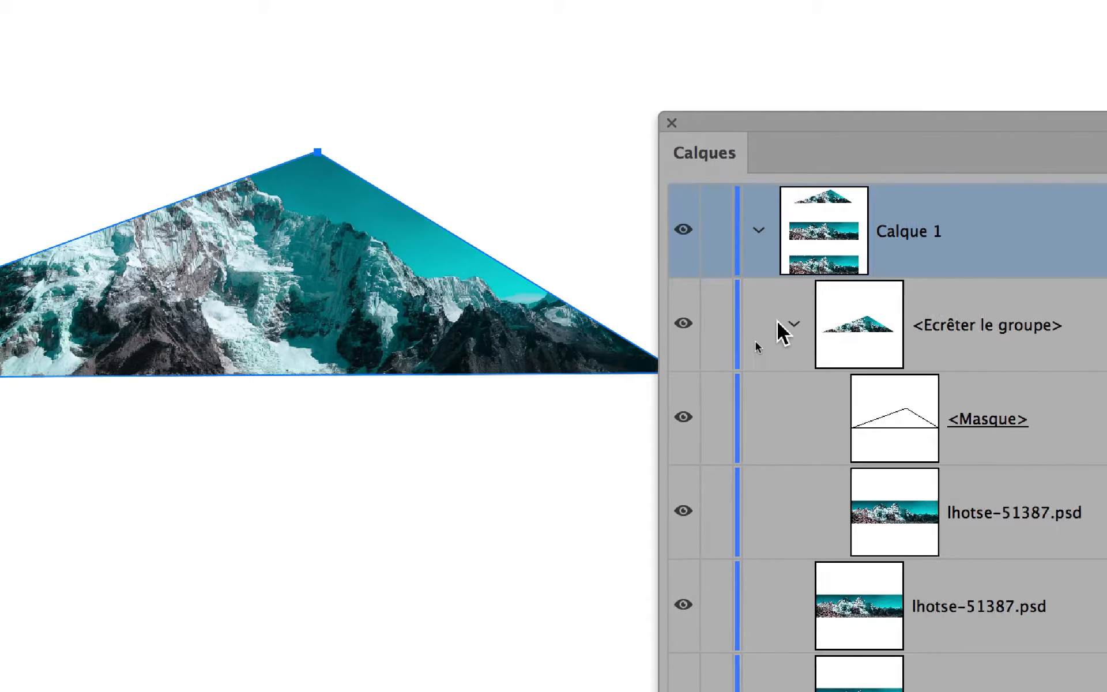
pyautogui.click(787, 323)
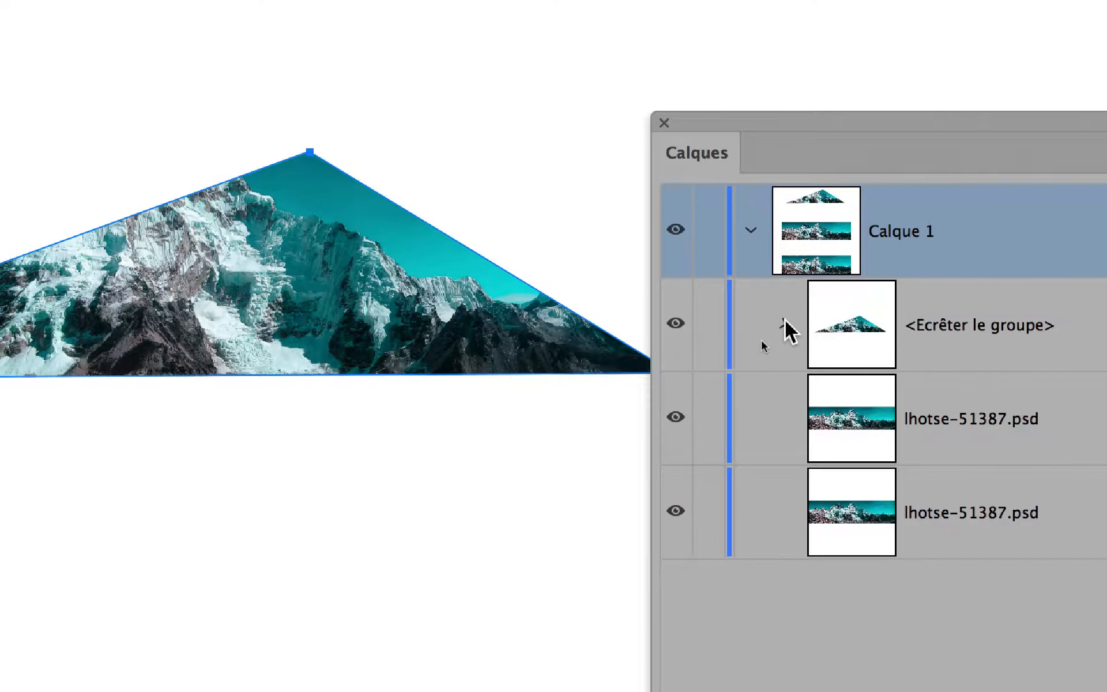
pyautogui.click(784, 324)
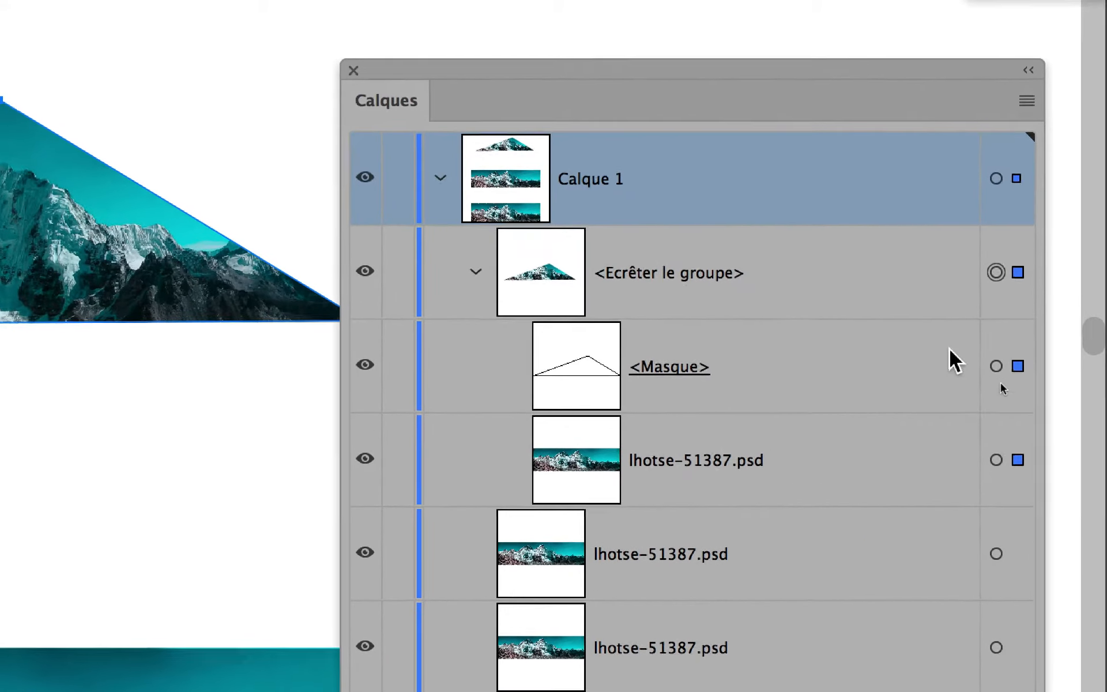
# Step: Target the <Masque> path and the lhotse-51387.psd image inside the clipping group alternately, ending with only the image selected
pyautogui.click(996, 366)
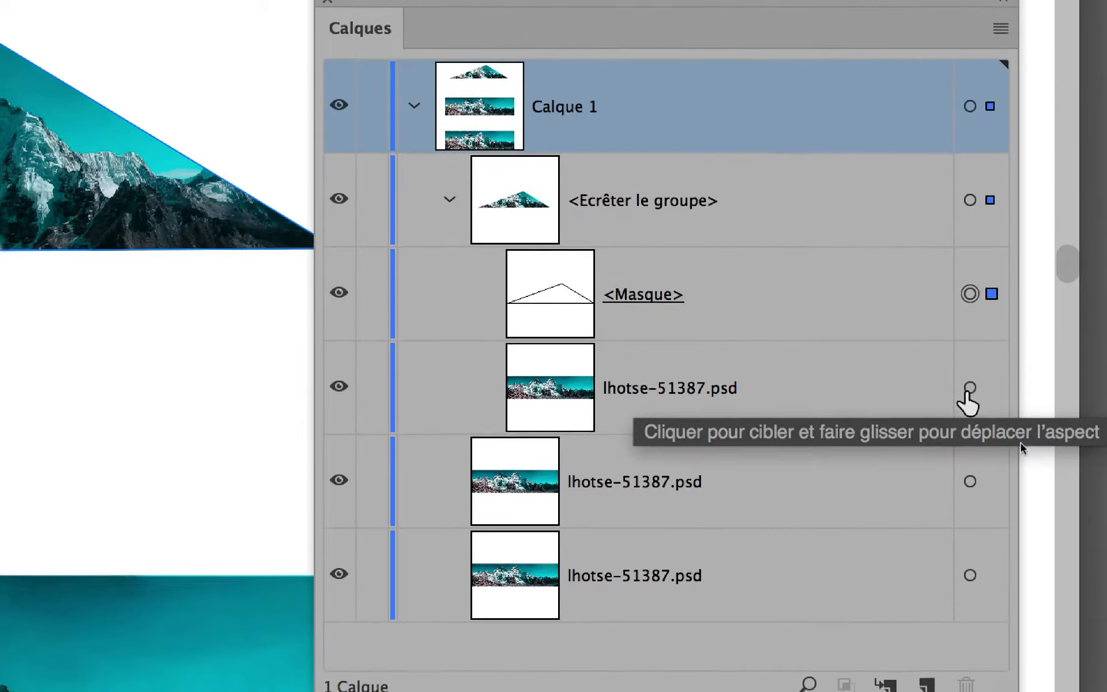
pyautogui.click(969, 387)
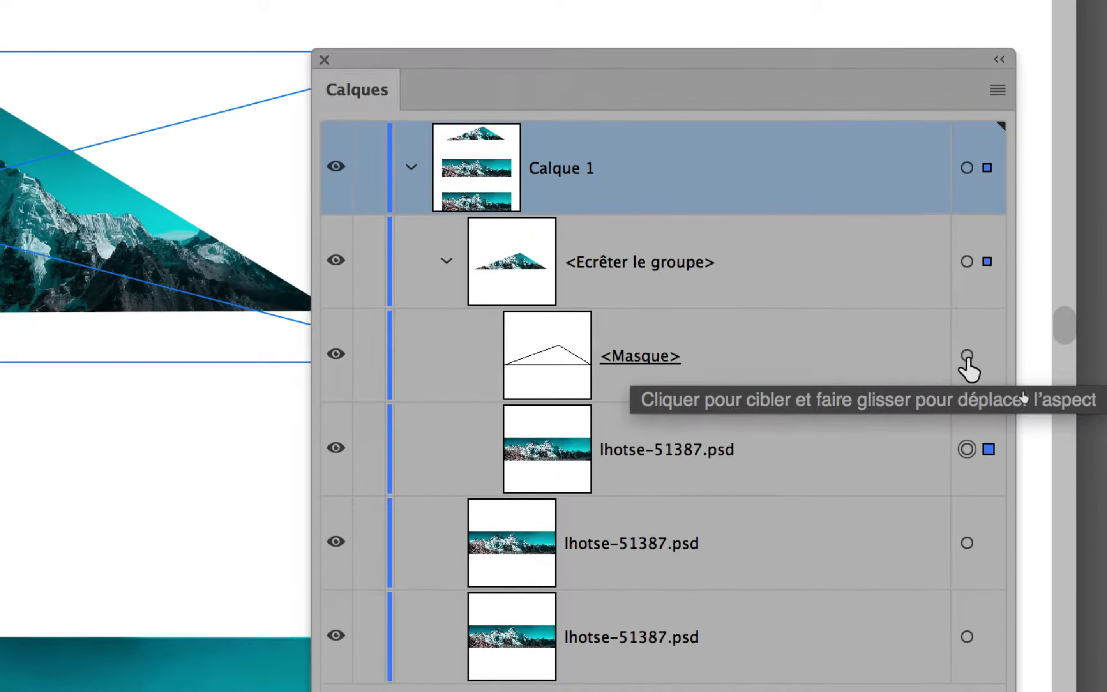
pyautogui.click(968, 312)
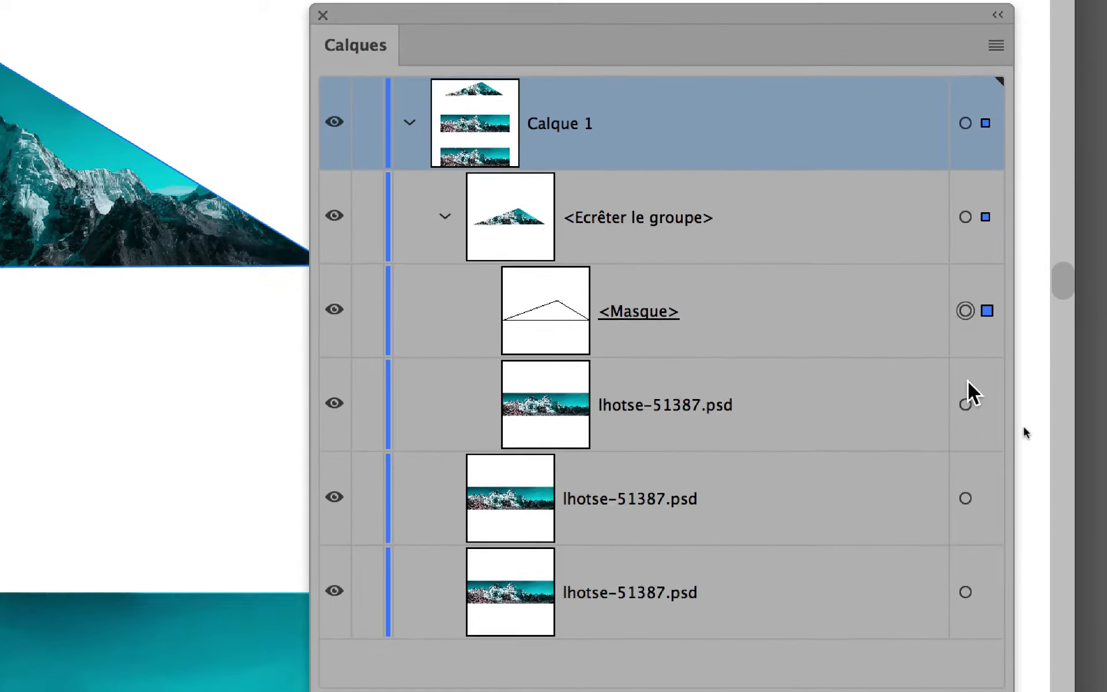
pyautogui.click(966, 405)
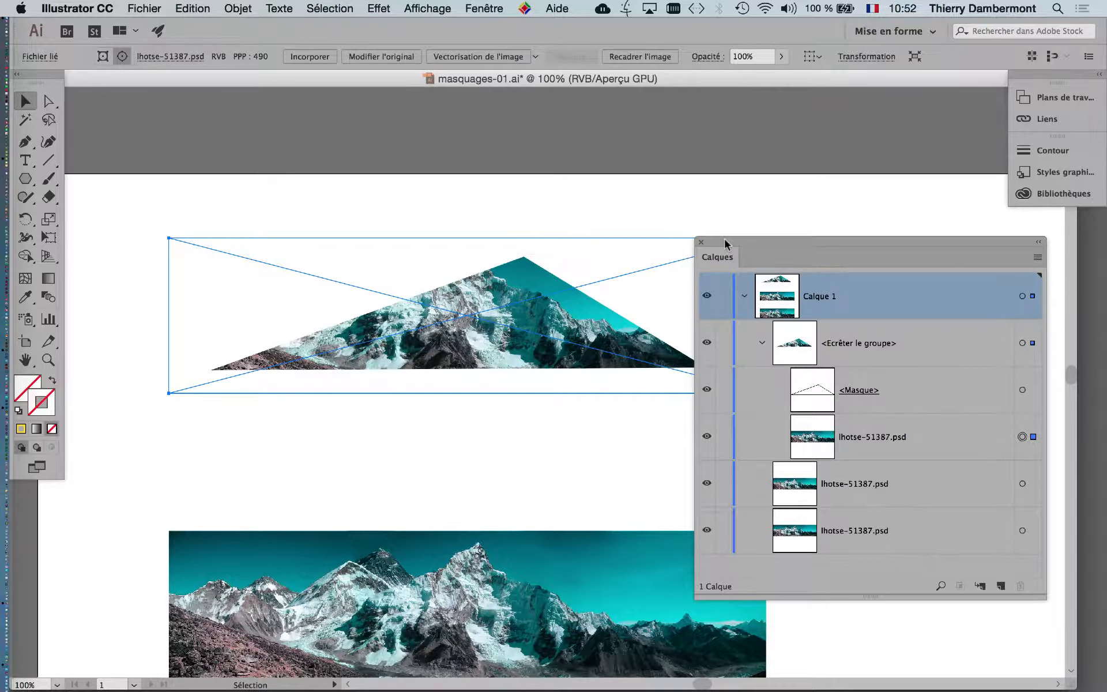
# Step: Uncover the clipped lhotse-51387.psd image by moving the Calques panel, and enlarge the image proportionally with Free Transform to about 327 PPI
pyautogui.moveTo(367, 10); pyautogui.dragTo(521, 73)
pyautogui.click(48, 237)
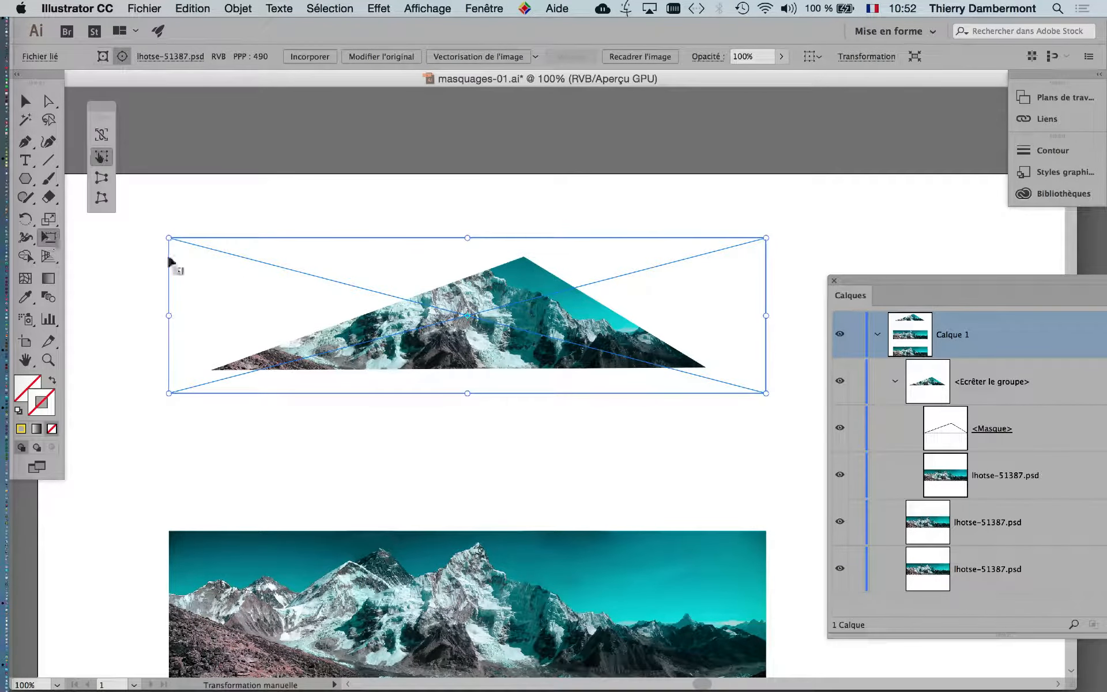
pyautogui.moveTo(168, 238); pyautogui.dragTo(144, 232)
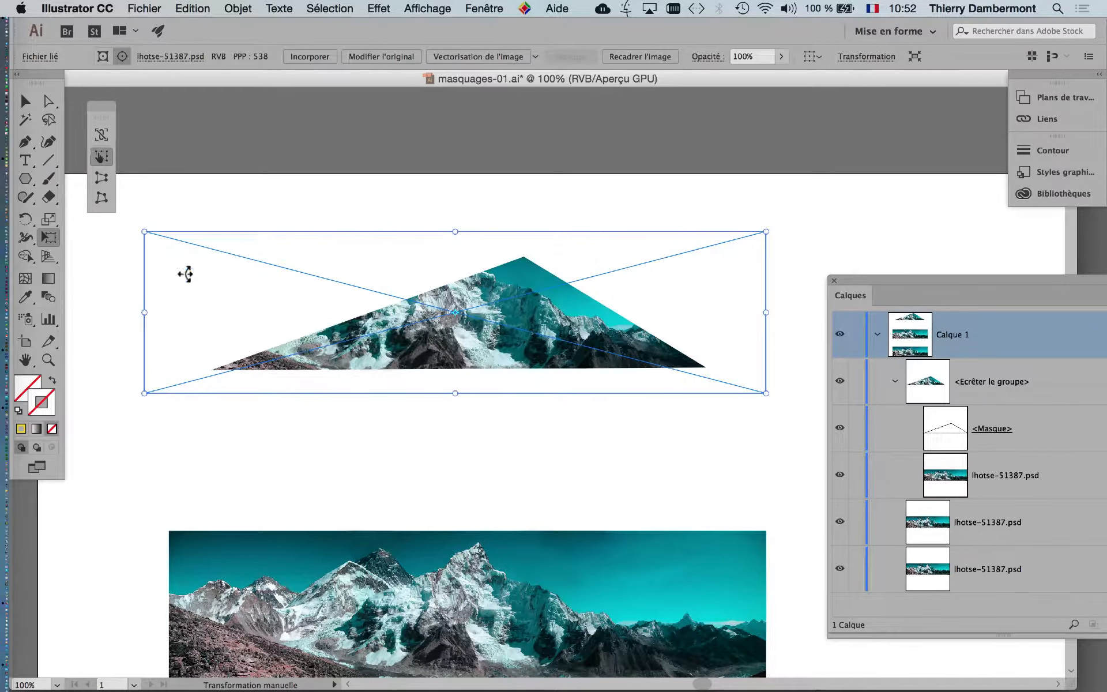
pyautogui.scroll(-1, 336, 351)
pyautogui.scroll(-1, 335, 354)
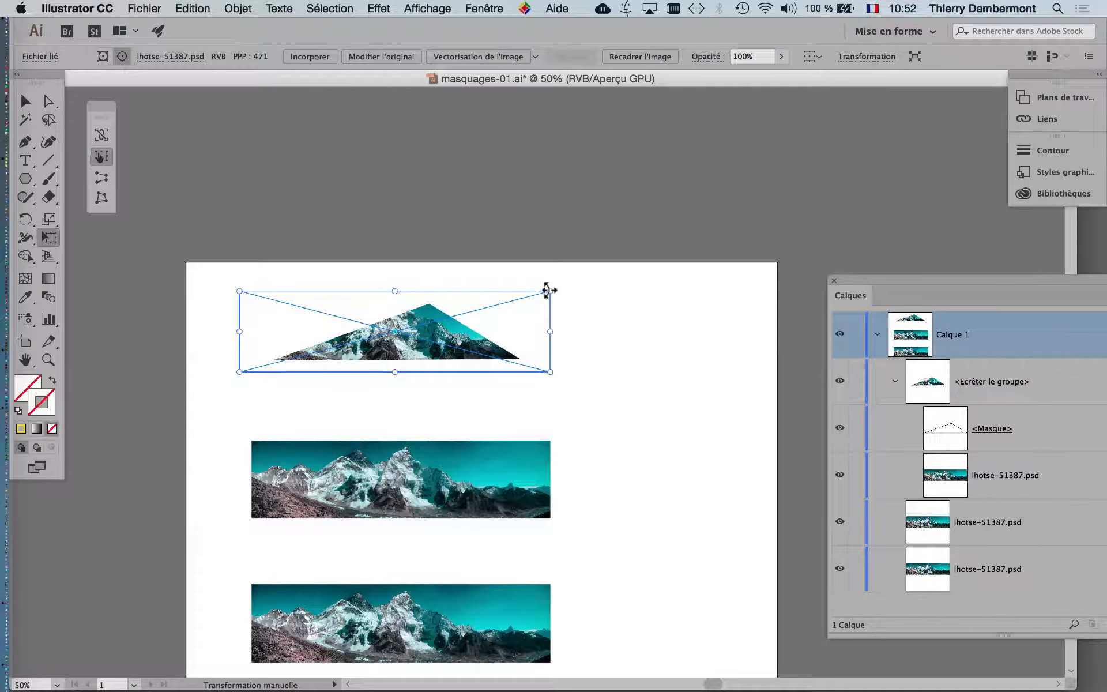
pyautogui.moveTo(549, 292); pyautogui.dragTo(661, 262)
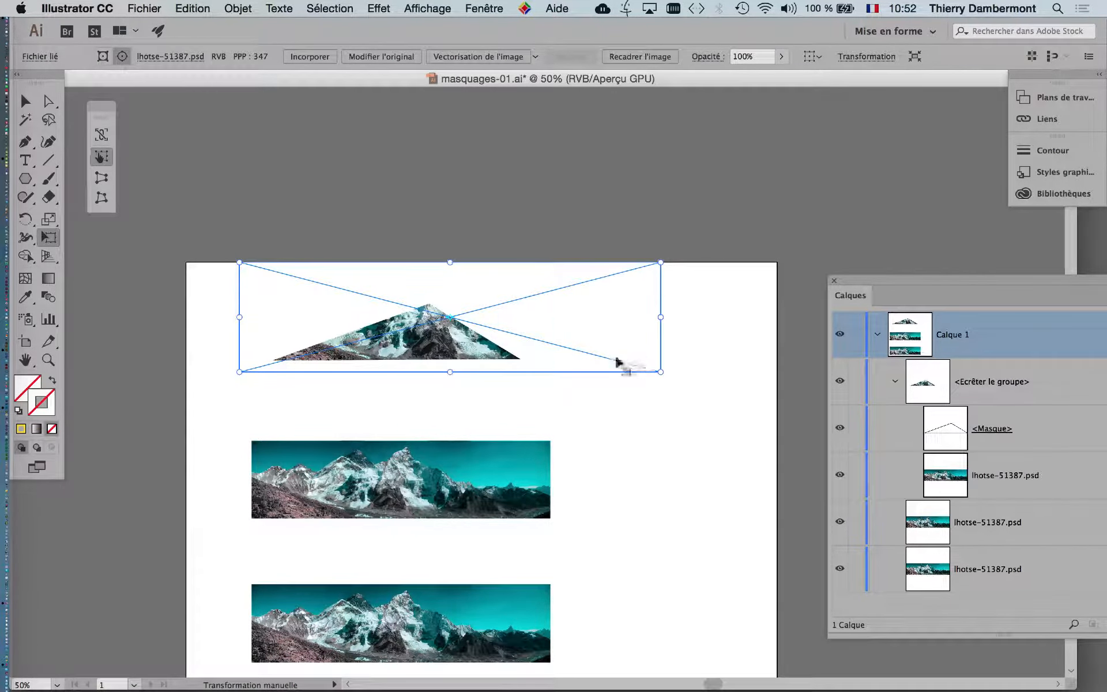
pyautogui.moveTo(240, 263); pyautogui.dragTo(214, 263)
# Step: Shift the clipped image slightly downward inside its triangular mask and scale it down to about 465 PPI
pyautogui.moveTo(538, 304); pyautogui.dragTo(572, 334)
pyautogui.scroll(1, 490, 344)
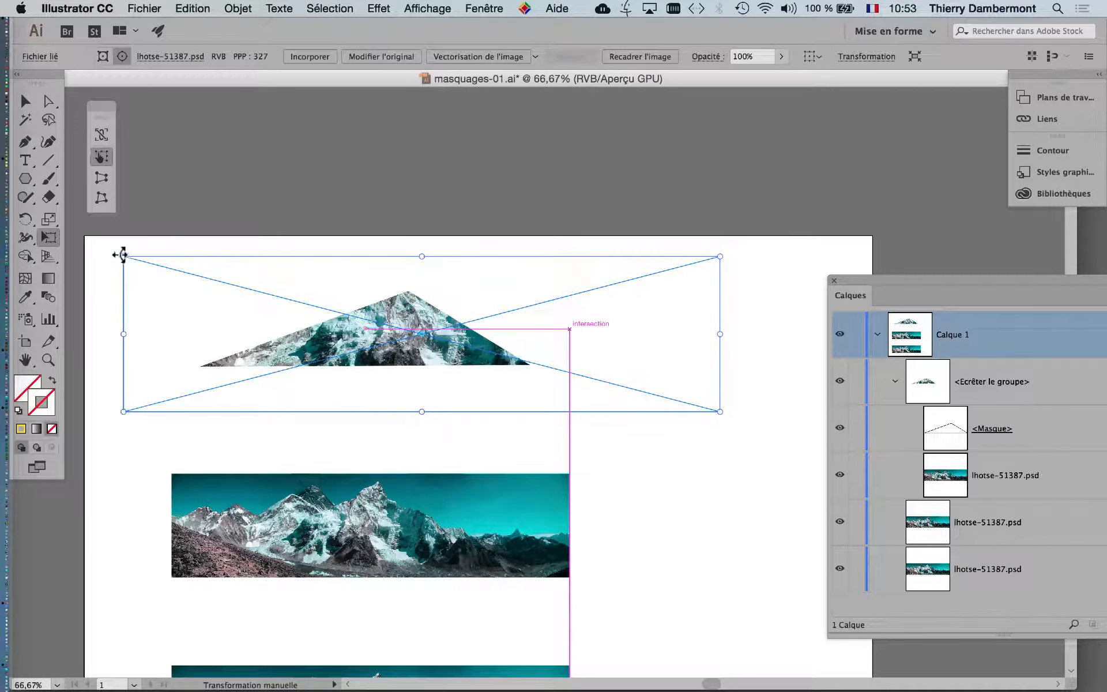
pyautogui.moveTo(122, 255); pyautogui.dragTo(182, 272)
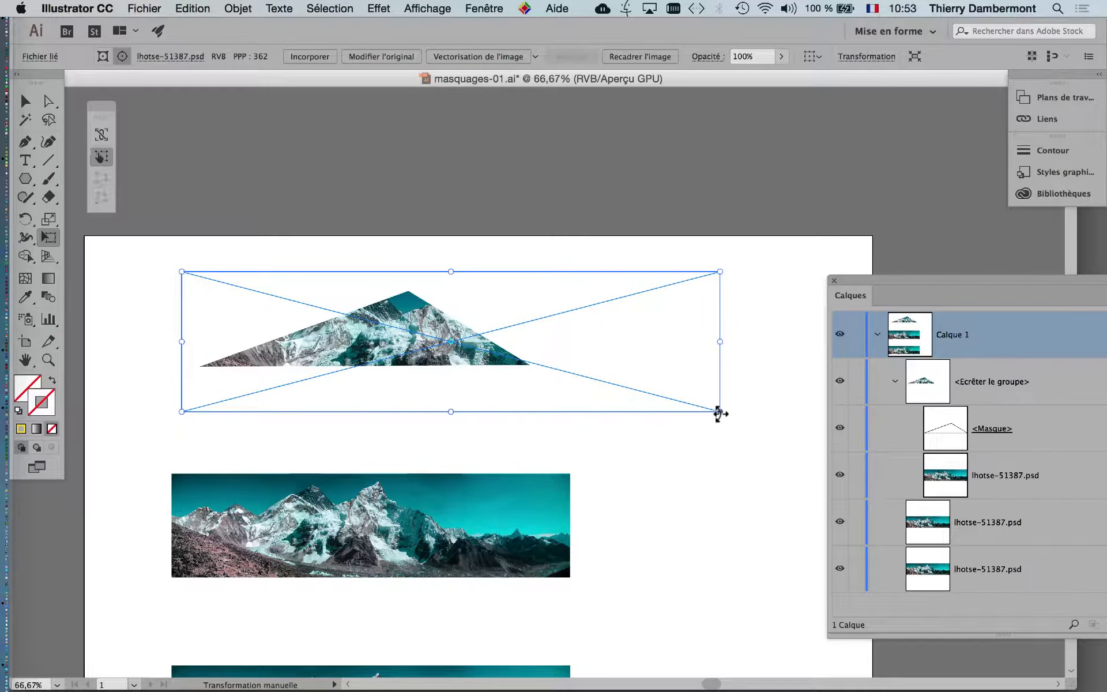
pyautogui.moveTo(720, 412); pyautogui.dragTo(600, 386)
# Step: Move the Calques panel clear of the artwork and scale the clipped image down from its lower-left corner to about 511 PPI
pyautogui.scroll(2, 364, 355)
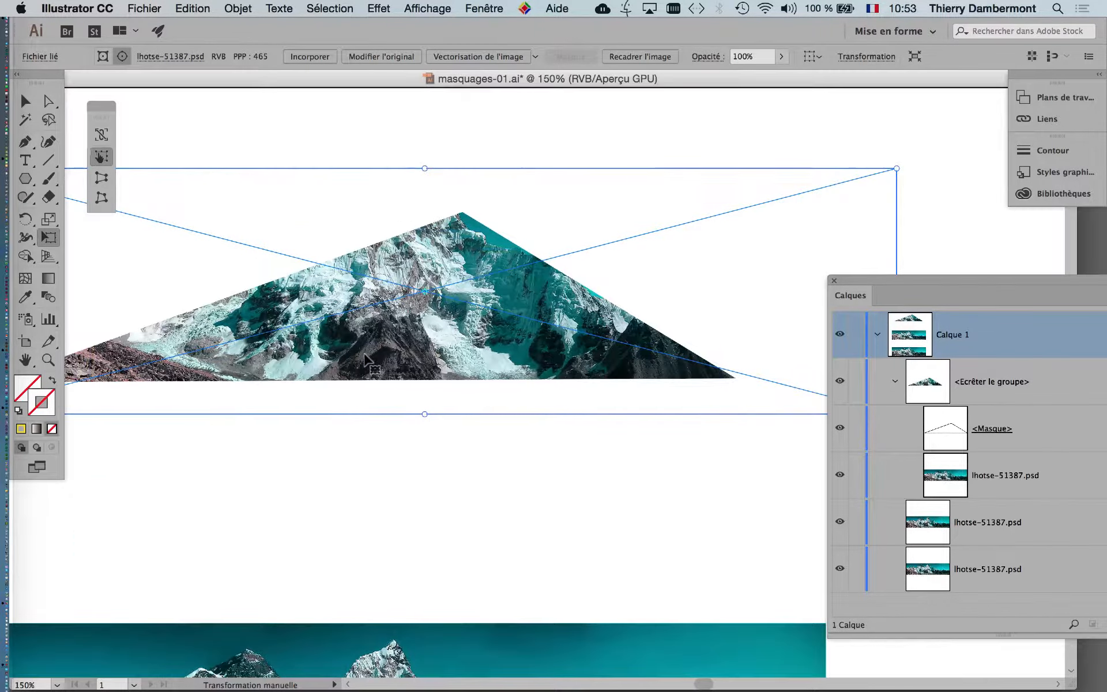
pyautogui.moveTo(392, 358); pyautogui.dragTo(520, 345)
pyautogui.moveTo(858, 282); pyautogui.dragTo(965, 433)
pyautogui.moveTo(671, 345); pyautogui.dragTo(685, 364)
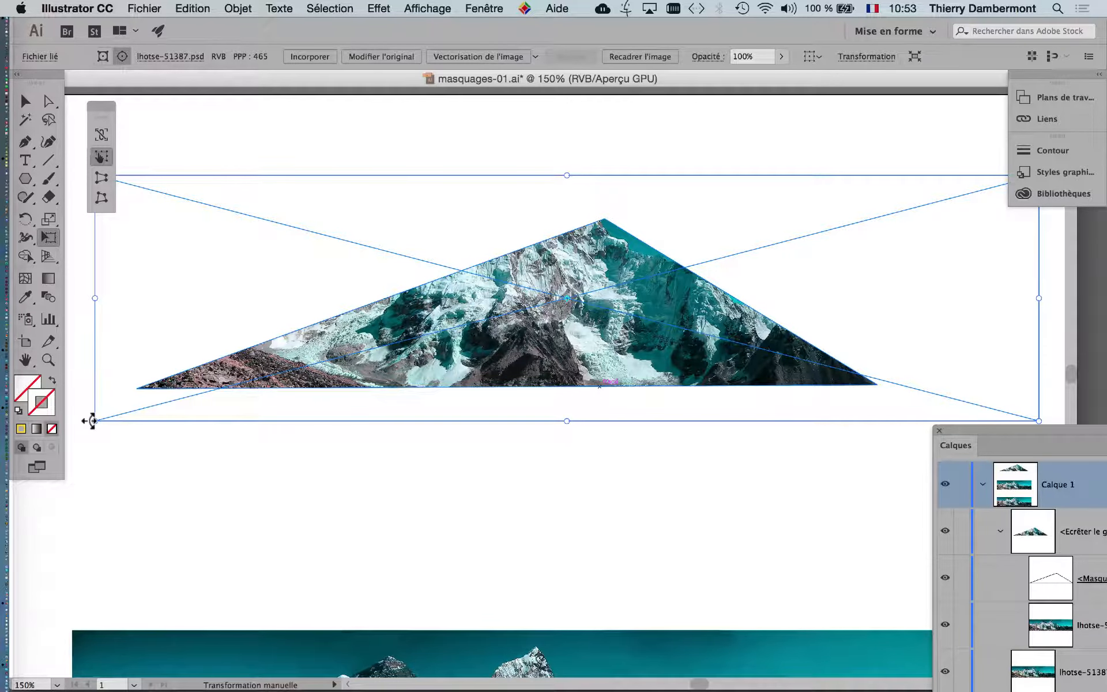
pyautogui.moveTo(92, 420); pyautogui.dragTo(180, 398)
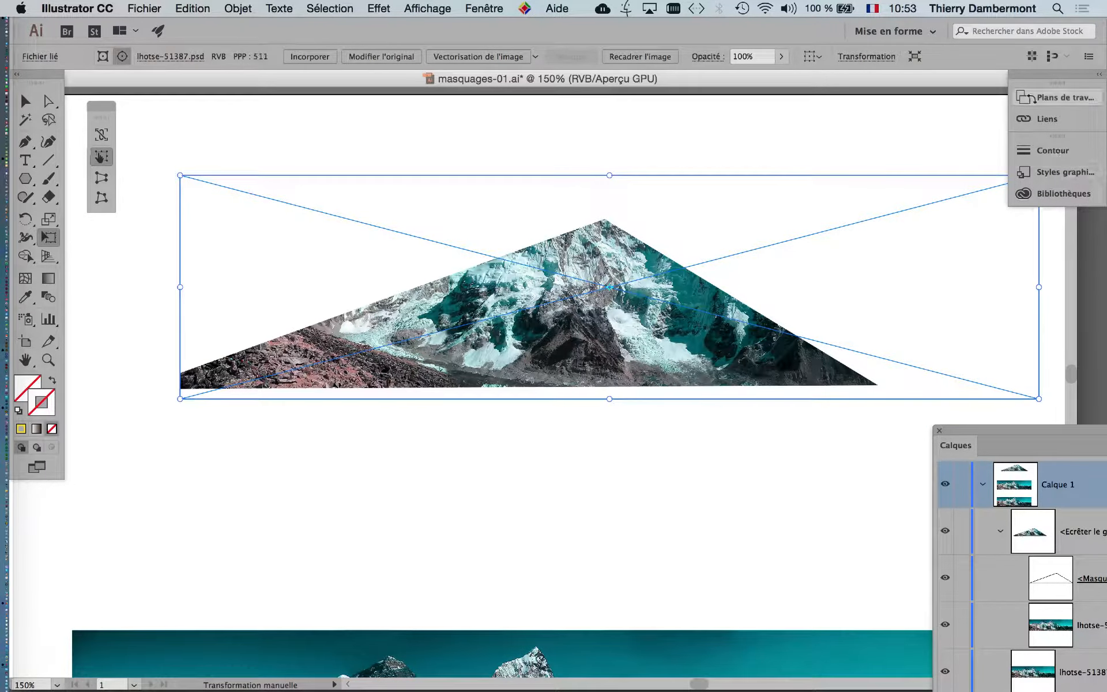
# Step: Move the collapsed panel group off the image's upper-right corner and rescale the clipped image from that corner to about 496 PPI
pyautogui.click(1098, 79)
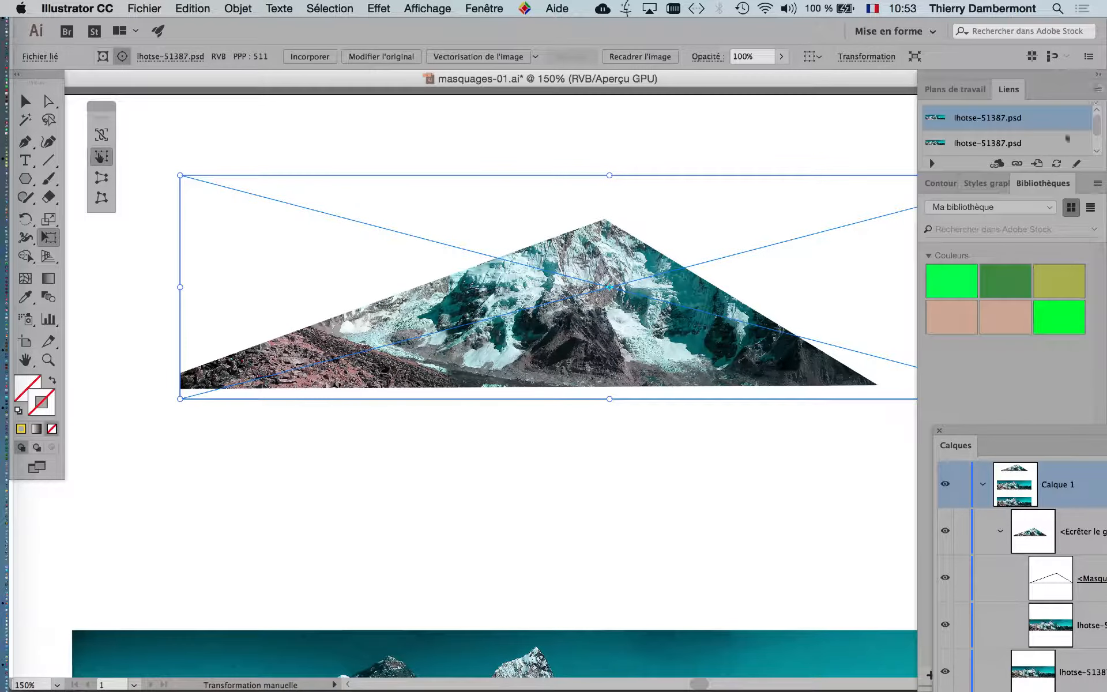
pyautogui.click(1100, 77)
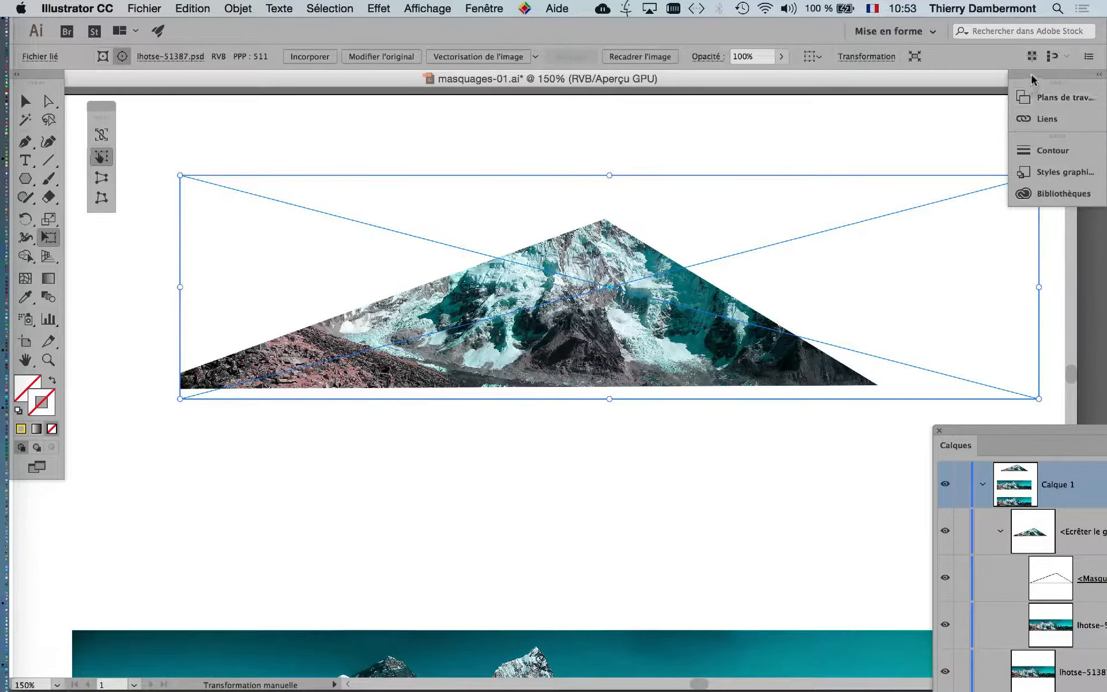
pyautogui.moveTo(1027, 75); pyautogui.dragTo(63, 587)
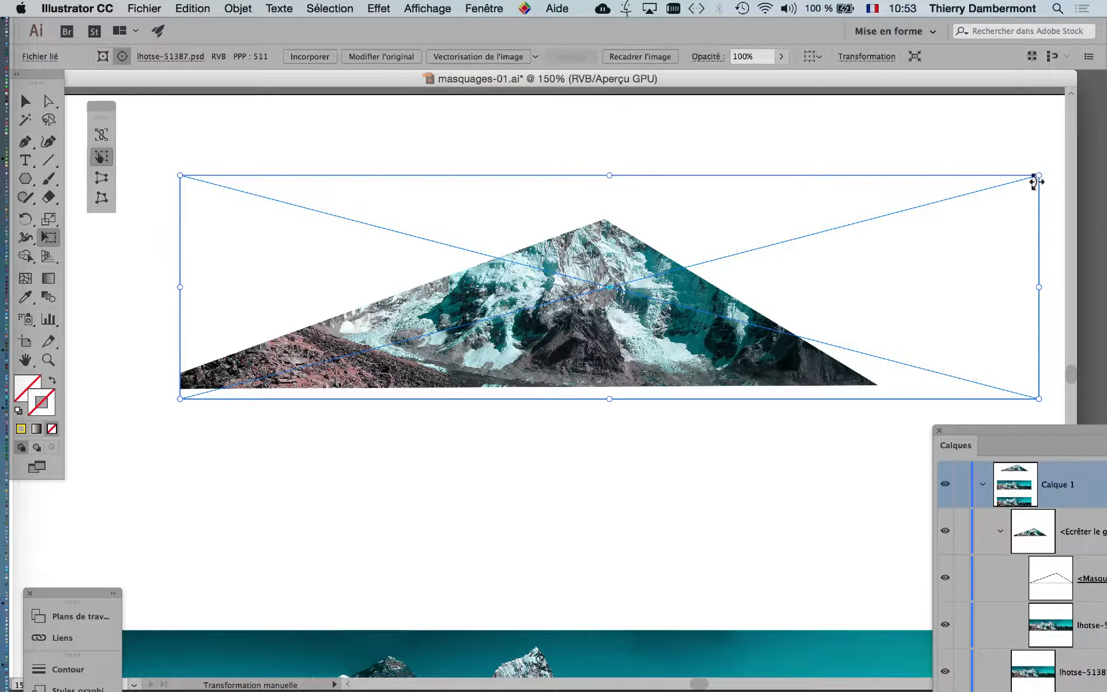
pyautogui.moveTo(1038, 177); pyautogui.dragTo(971, 193)
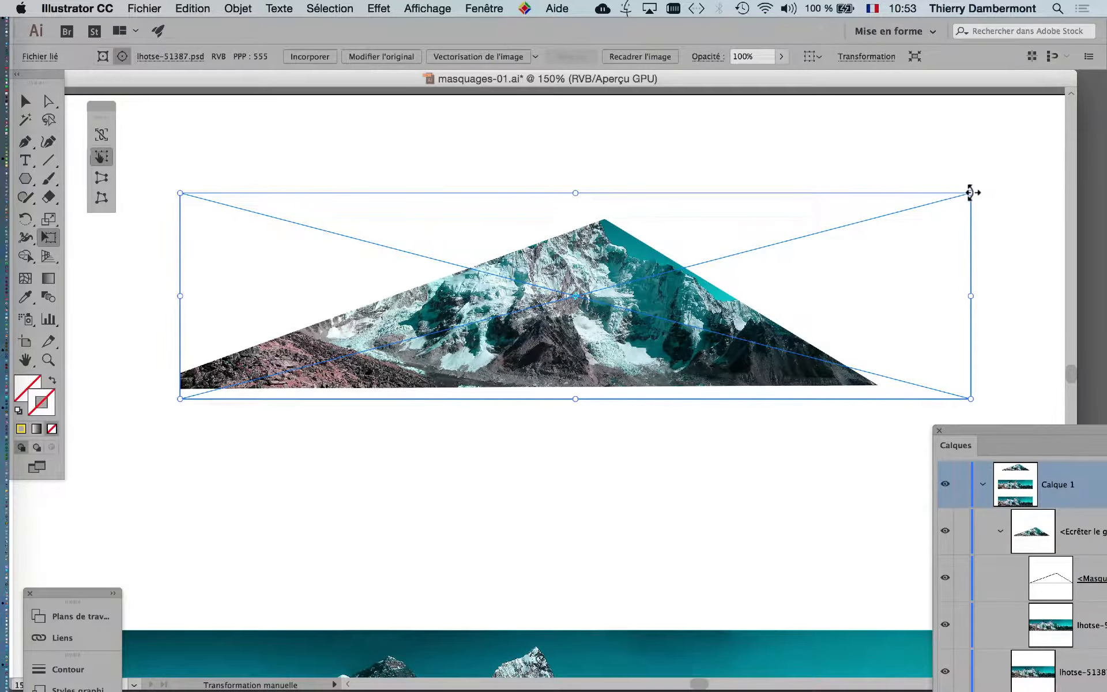
pyautogui.moveTo(971, 193); pyautogui.dragTo(1064, 168)
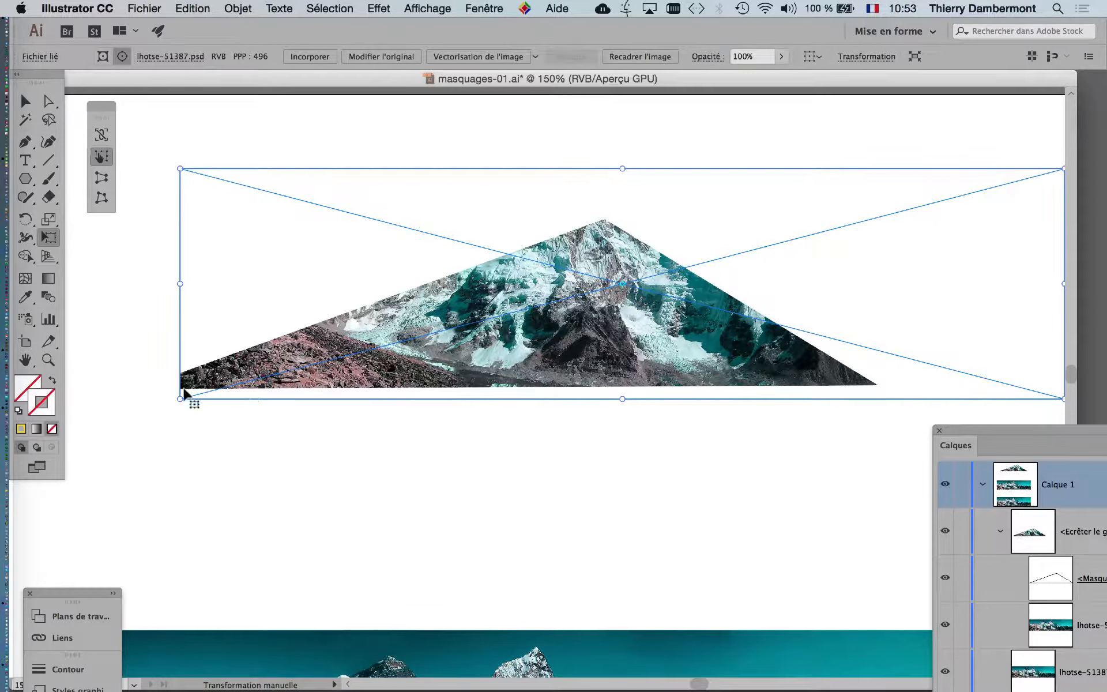
# Step: Enlarge the clipped mountain image proportionally from its corners to about 270 PPI and reposition it inside the triangular mask
pyautogui.moveTo(180, 398); pyautogui.dragTo(116, 415)
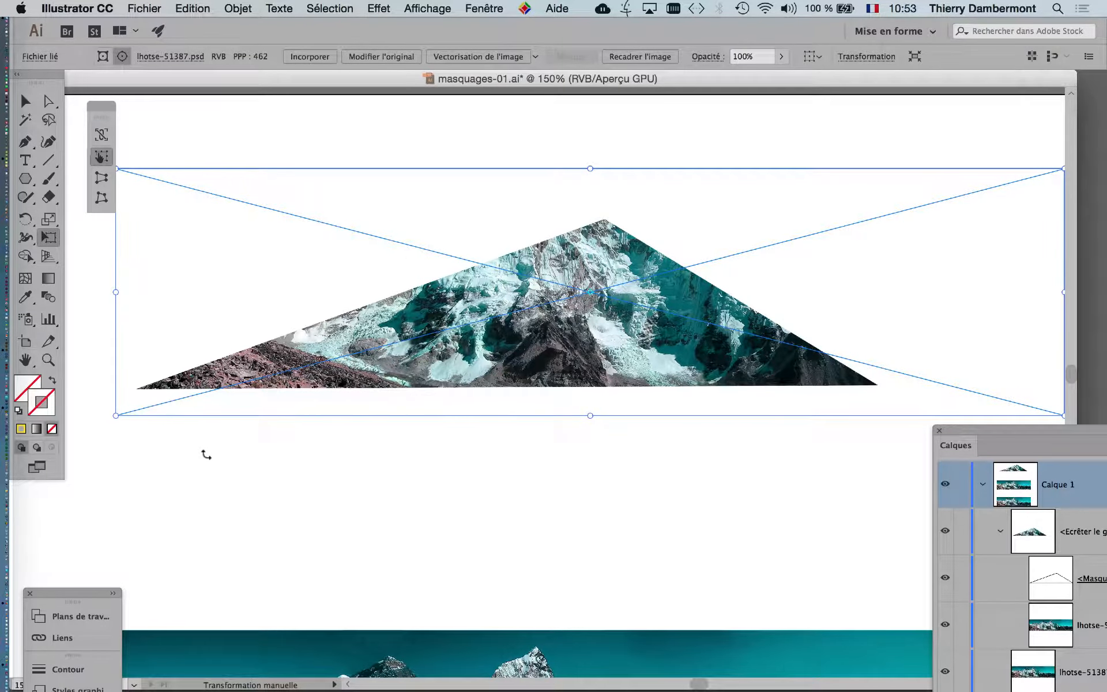
pyautogui.press('super+minus')
pyautogui.press('super+minus')
pyautogui.press('super+minus')
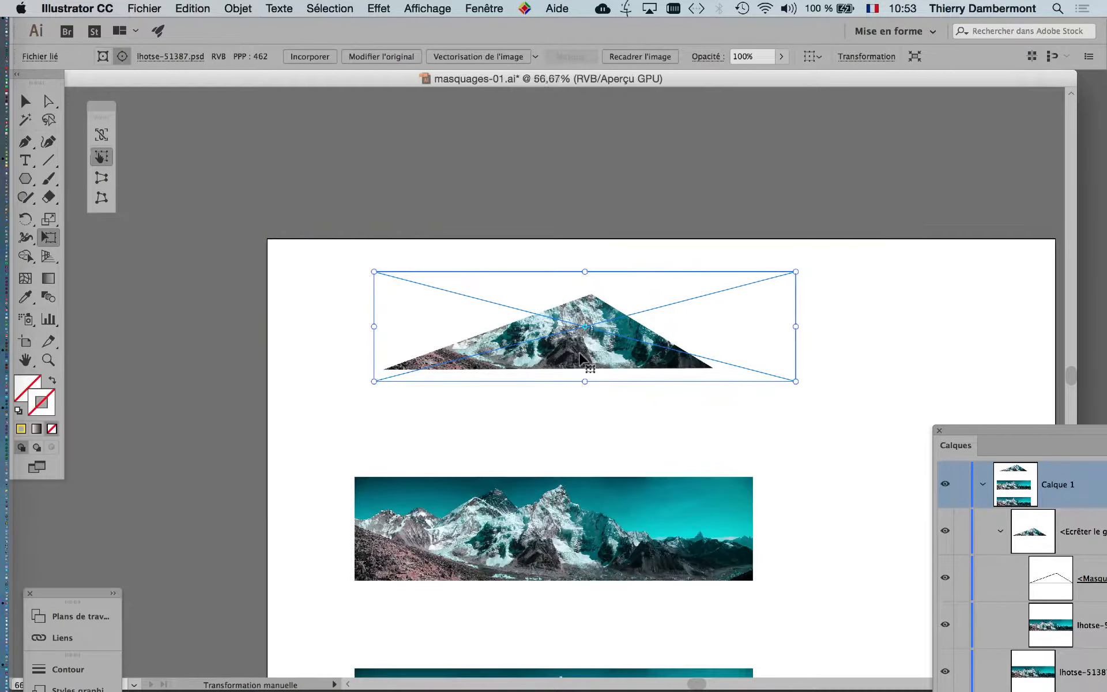
pyautogui.moveTo(418, 376); pyautogui.dragTo(284, 410)
pyautogui.moveTo(736, 292); pyautogui.dragTo(827, 270)
pyautogui.moveTo(571, 384); pyautogui.dragTo(602, 379)
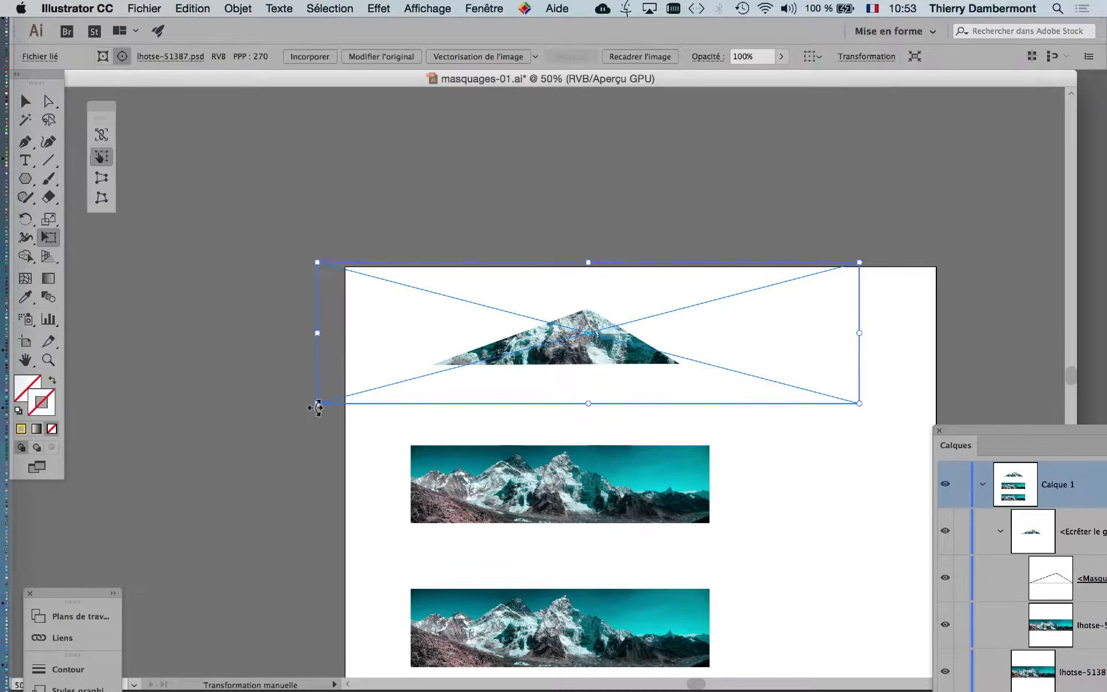
# Step: Scale the clipped image up further to about 242 PPI and shift it slightly downward within the mask
pyautogui.moveTo(317, 404); pyautogui.dragTo(292, 410)
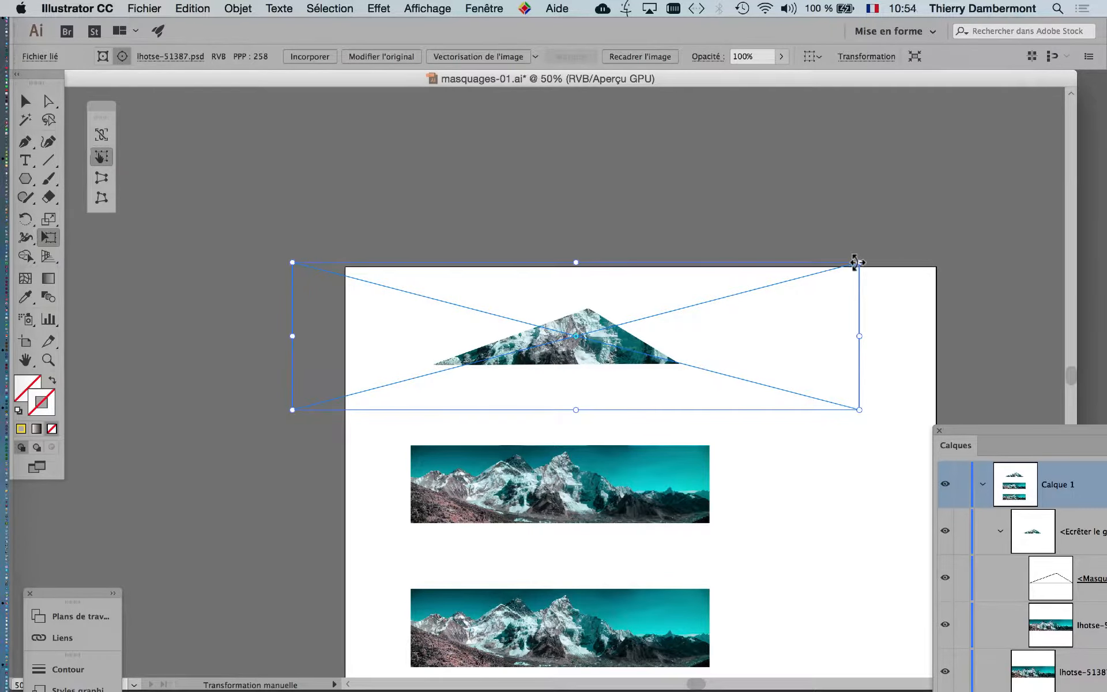
pyautogui.moveTo(857, 260); pyautogui.dragTo(877, 258)
pyautogui.moveTo(824, 348); pyautogui.dragTo(818, 364)
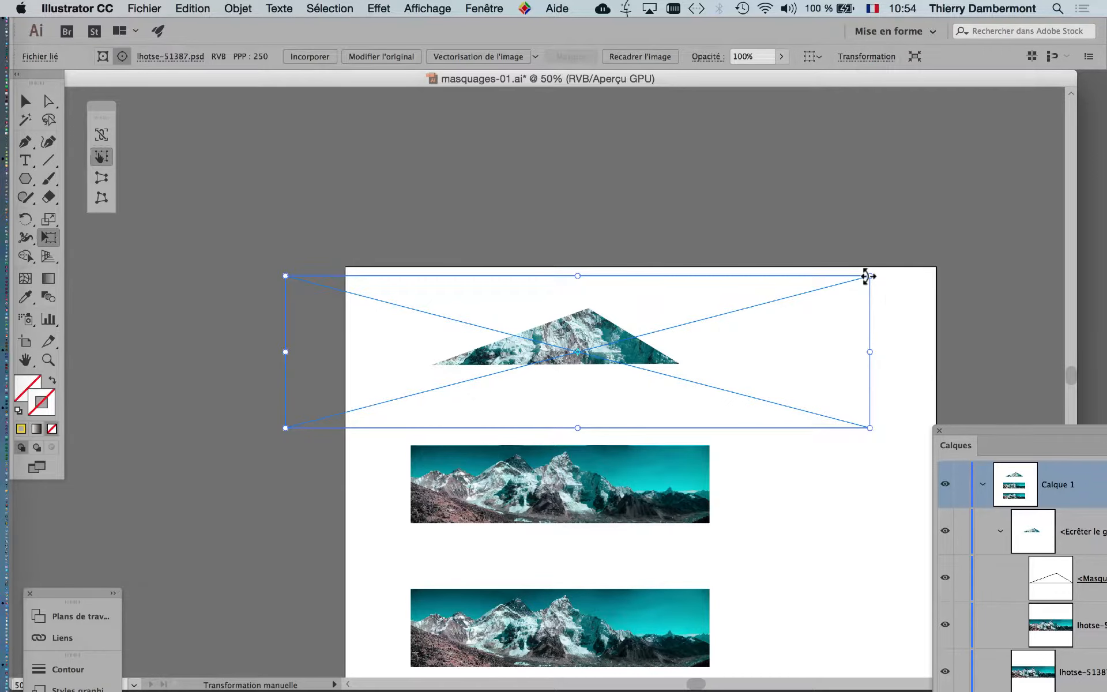
pyautogui.moveTo(865, 276); pyautogui.dragTo(888, 270)
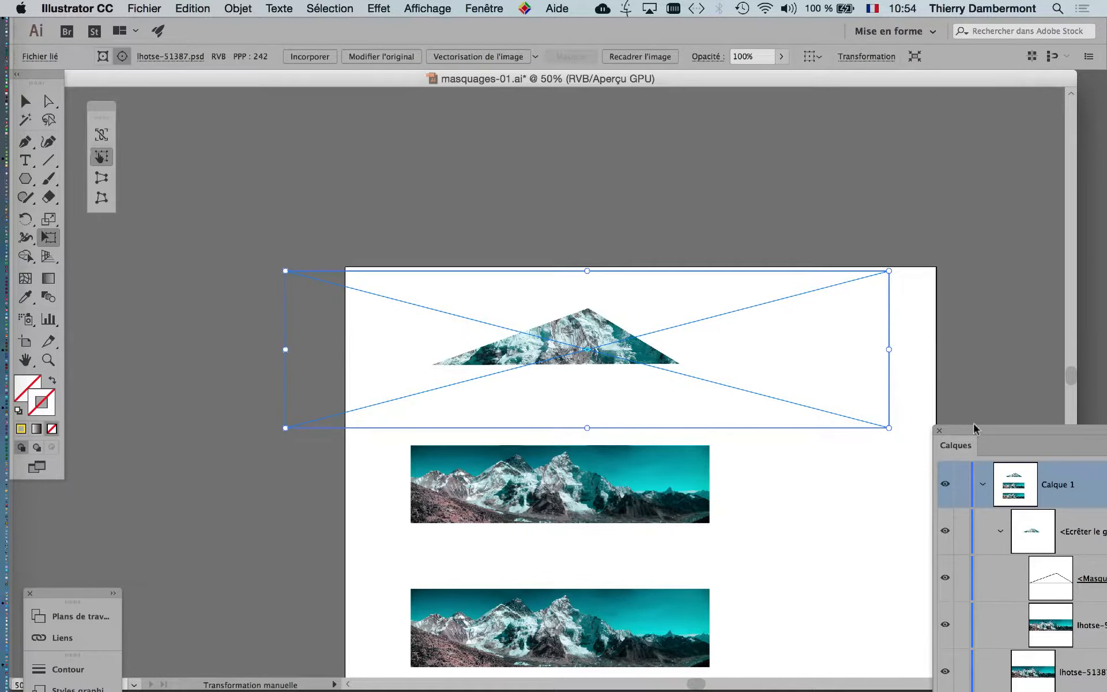
# Step: Target only the <Masque> path in the Calques panel, then scale and rotate the triangle until its peak points downward
pyautogui.moveTo(974, 428); pyautogui.dragTo(757, 98)
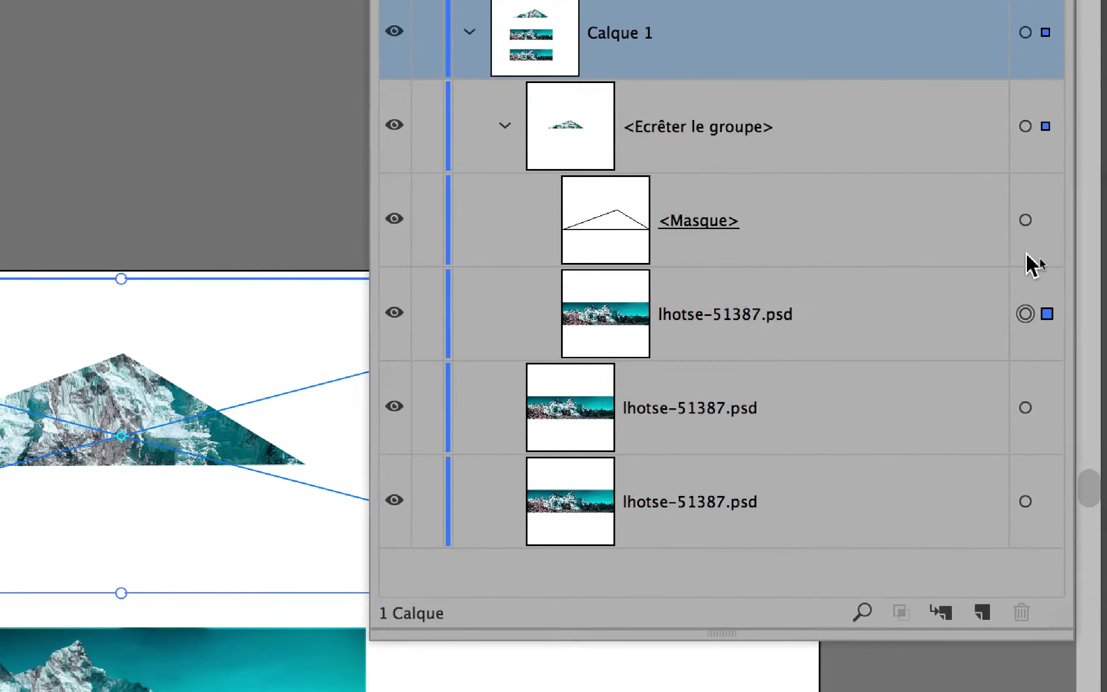
pyautogui.click(1025, 219)
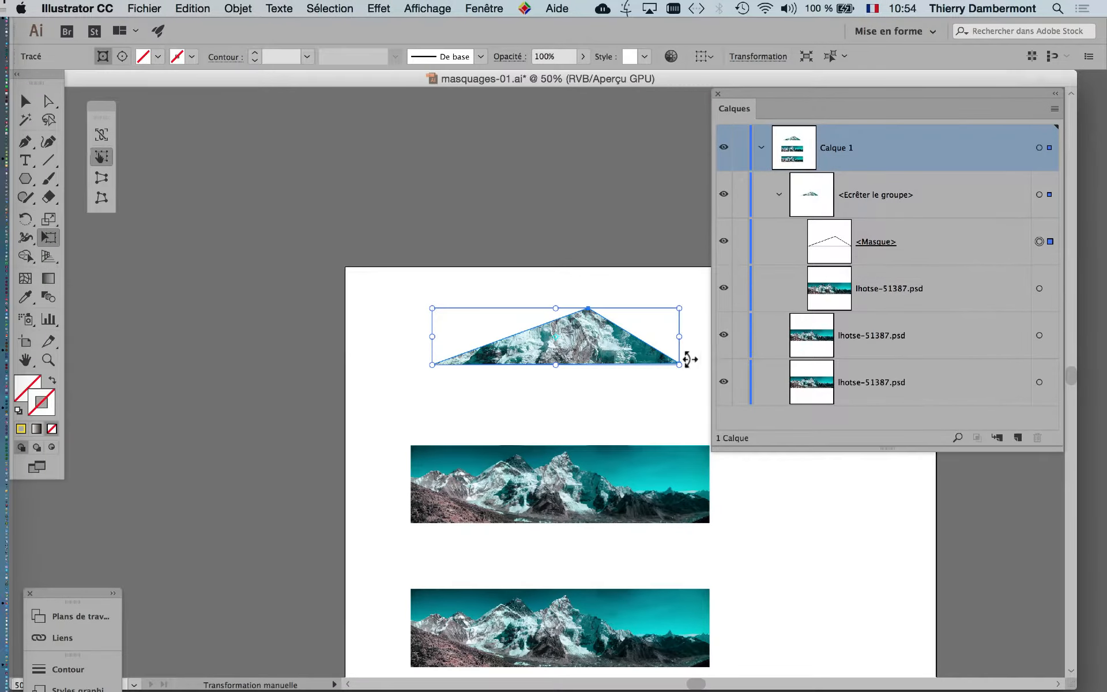
pyautogui.moveTo(767, 98); pyautogui.dragTo(876, 162)
pyautogui.press('super+plus')
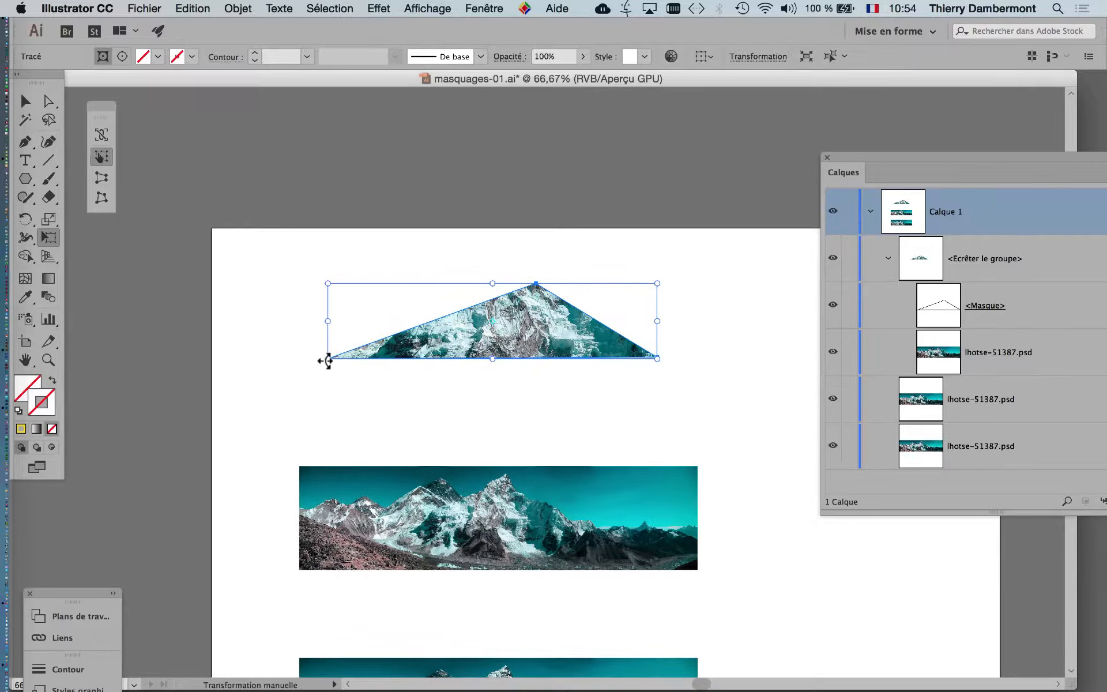
pyautogui.moveTo(326, 360); pyautogui.dragTo(362, 347)
pyautogui.moveTo(363, 346); pyautogui.dragTo(675, 263)
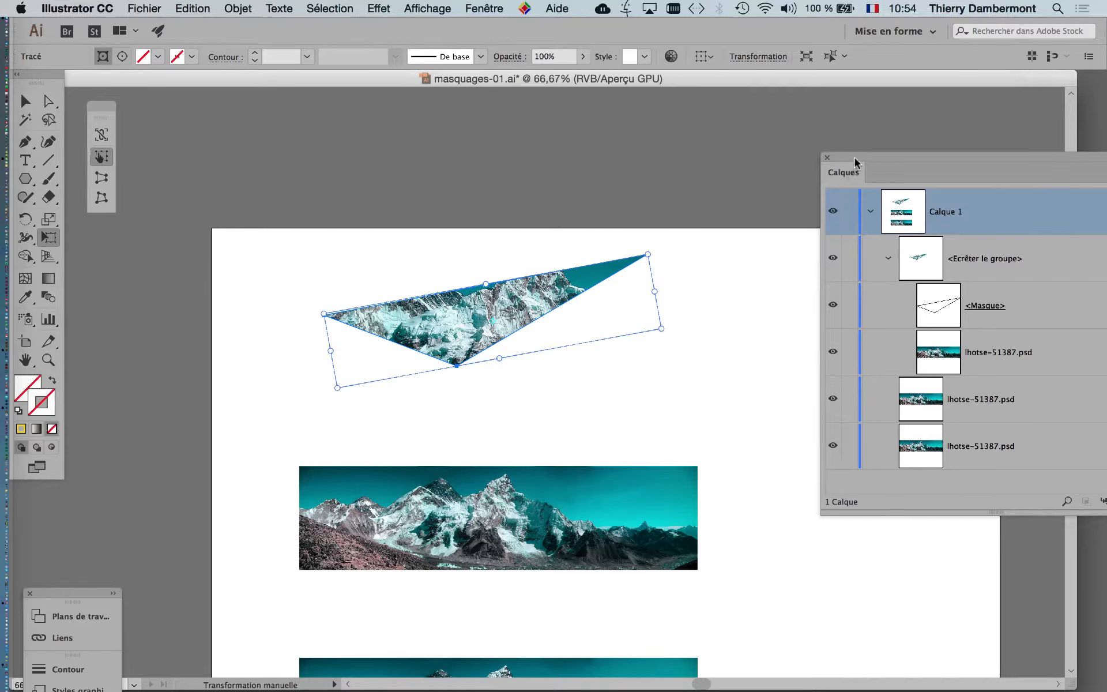
# Step: Target the clipped lhotse-51387.psd image, rotate it diagonally inside the mask, and enlarge it to about 201 x 53 PPI
pyautogui.moveTo(854, 158); pyautogui.dragTo(752, 140)
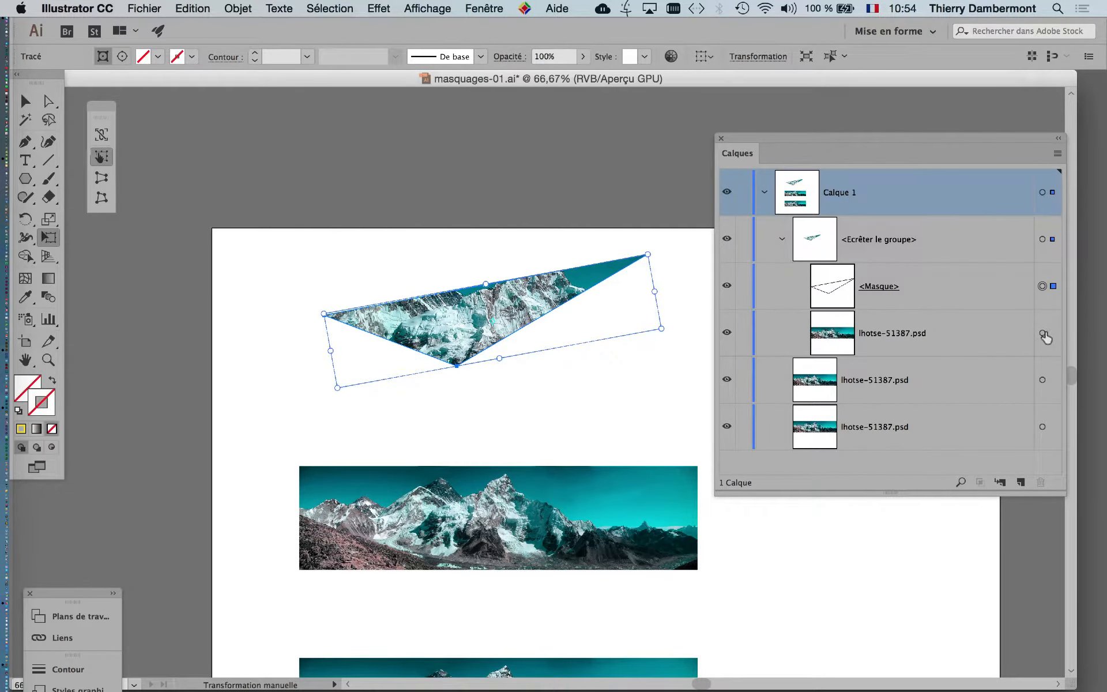
pyautogui.click(1042, 334)
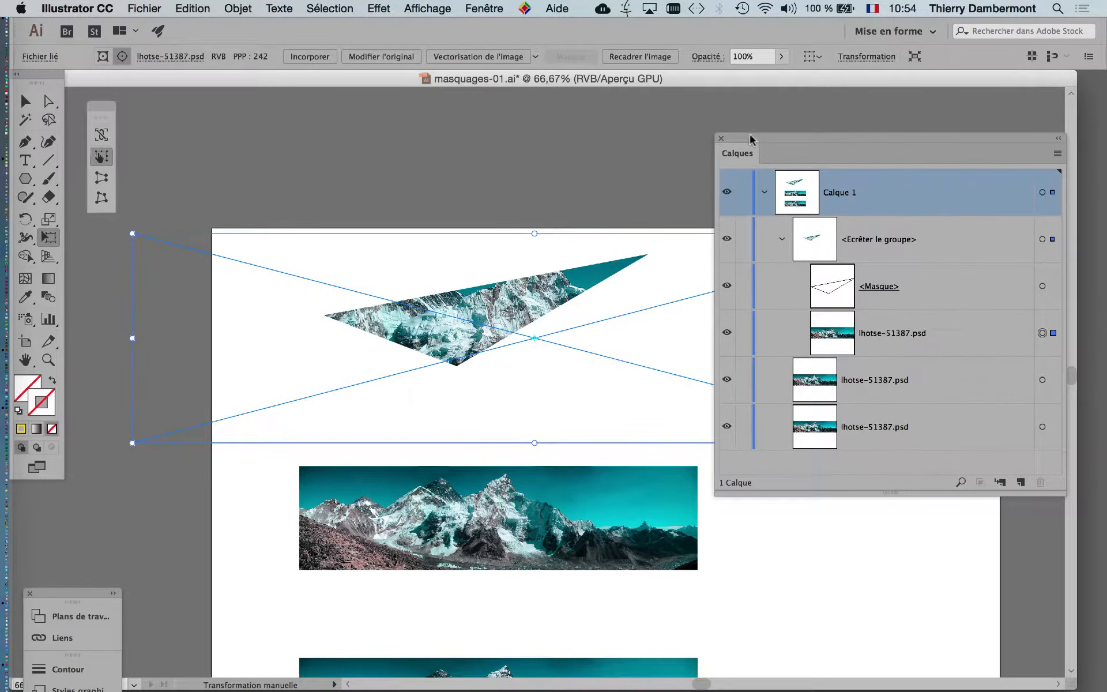
pyautogui.moveTo(751, 139); pyautogui.dragTo(996, 173)
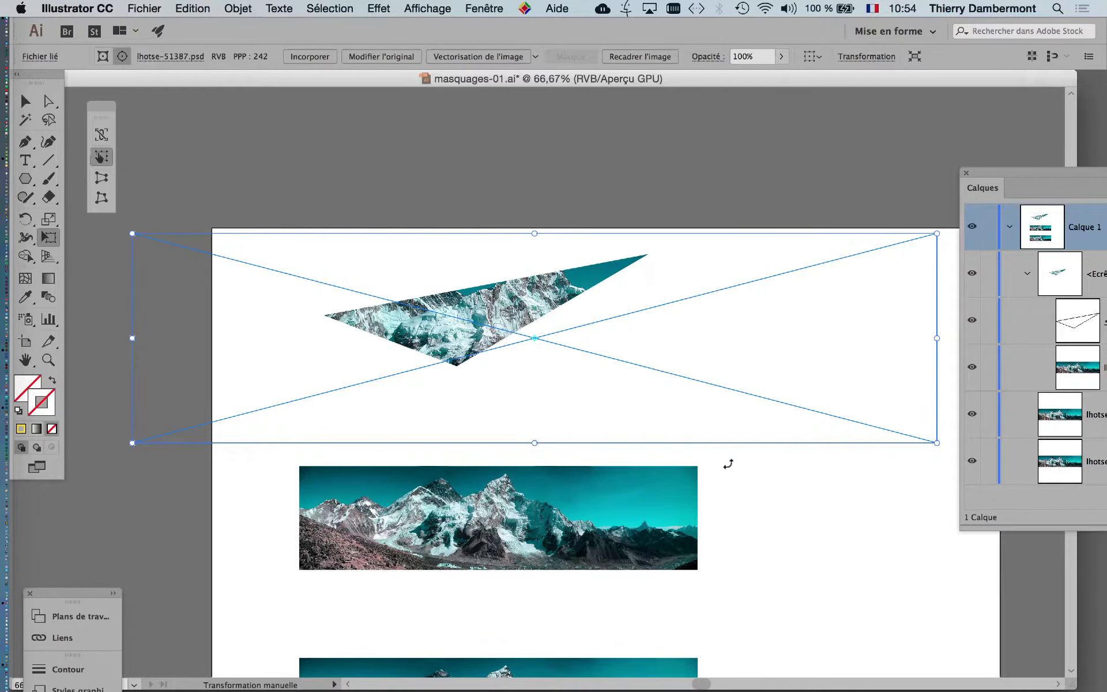
pyautogui.scroll(-1, 723, 456)
pyautogui.moveTo(644, 517); pyautogui.dragTo(523, 518)
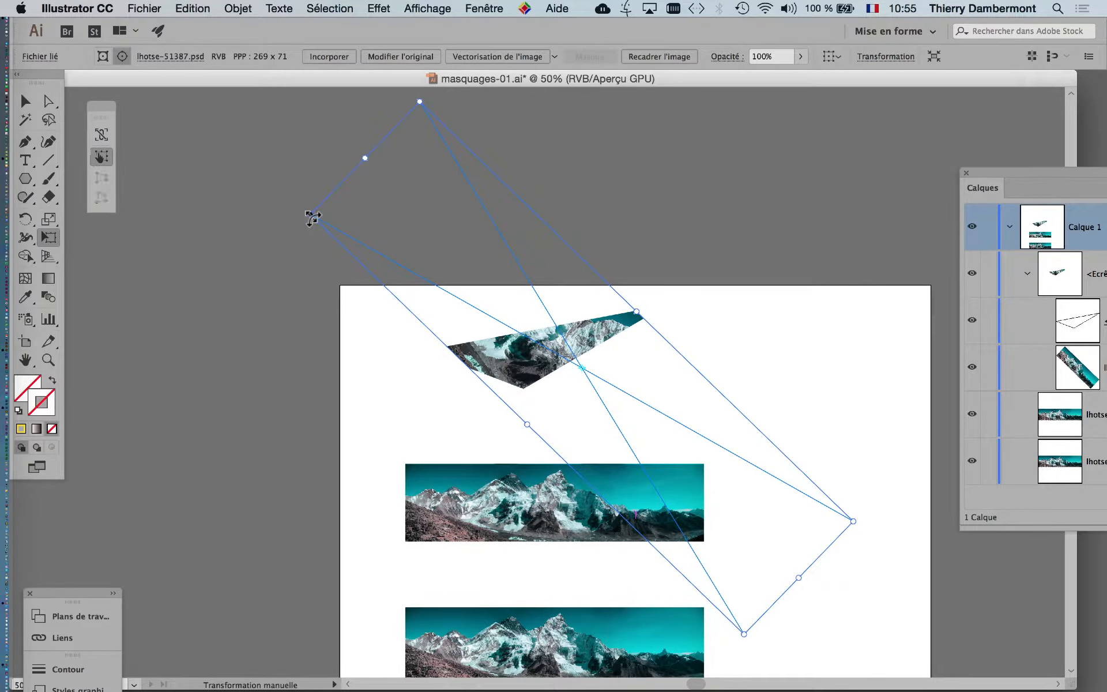
pyautogui.moveTo(312, 217); pyautogui.dragTo(190, 208)
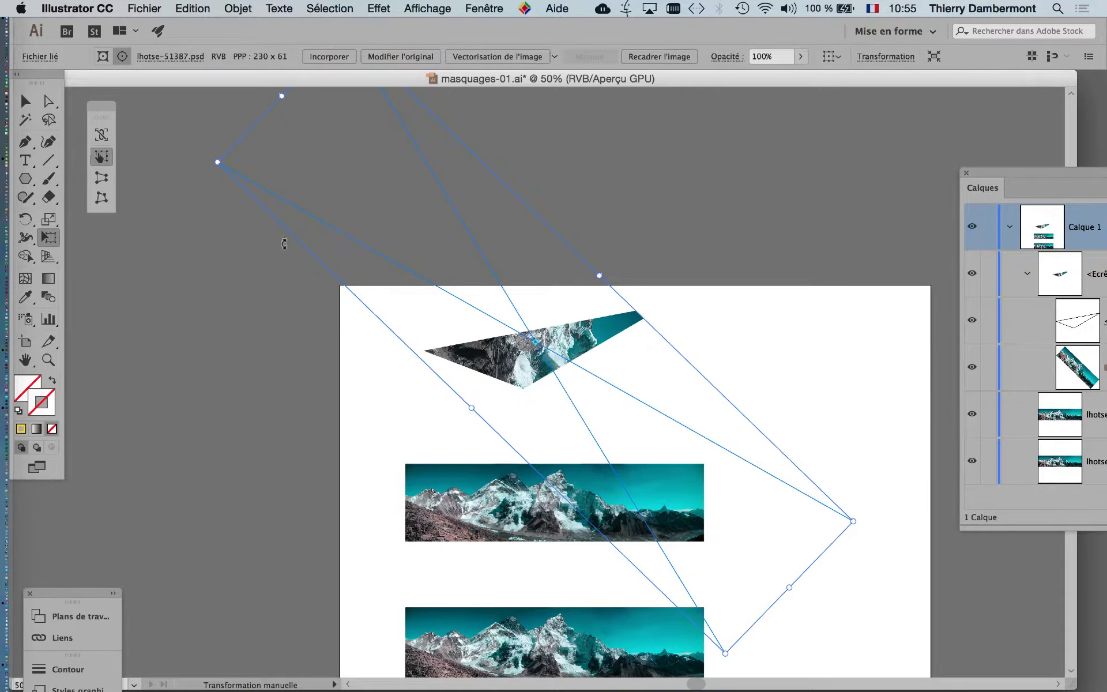
pyautogui.moveTo(850, 517); pyautogui.dragTo(946, 574)
pyautogui.scroll(-1, 722, 458)
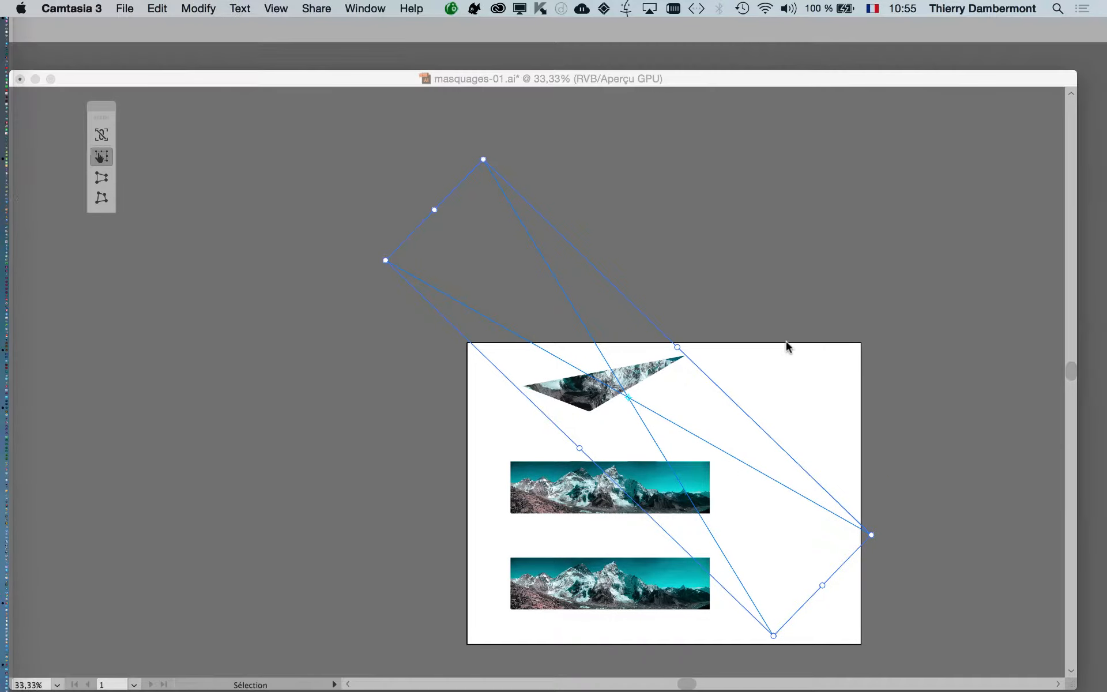
# Step: Deselect the clipped image with the Selection tool and examine the masked result up close
pyautogui.click(788, 373)
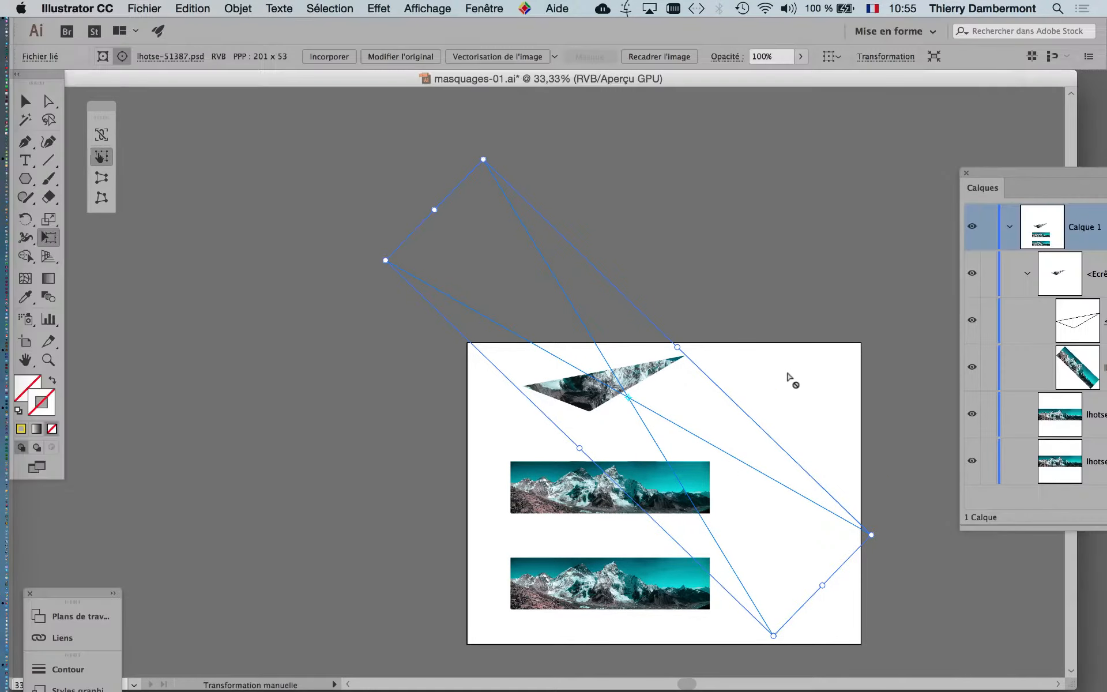
pyautogui.press('v')
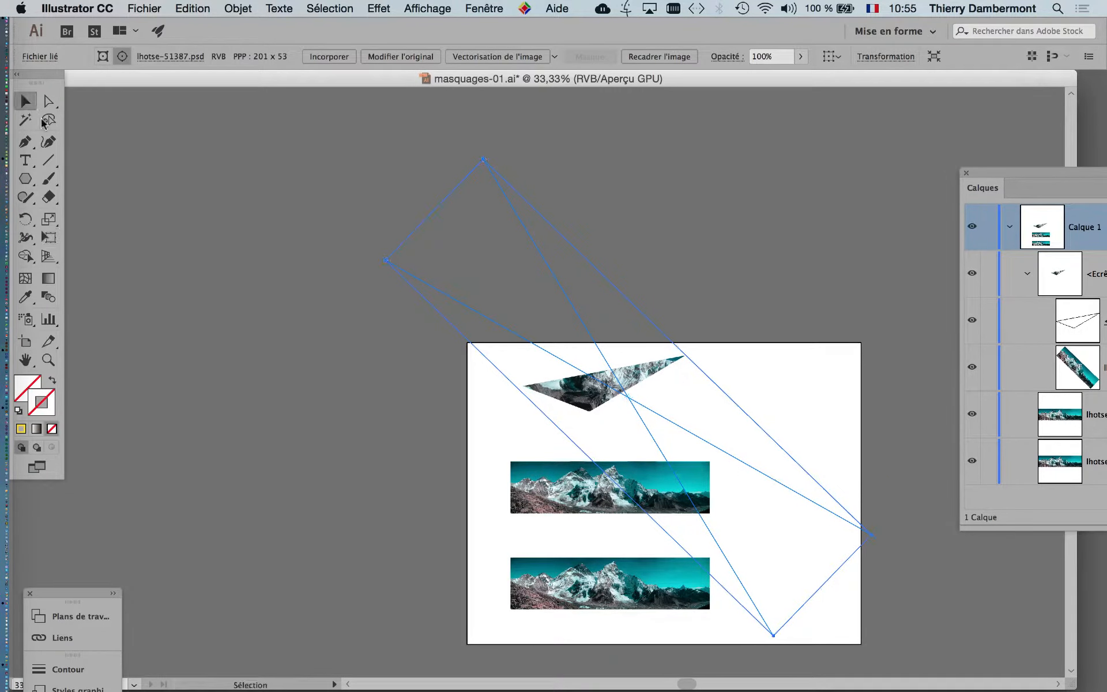
pyautogui.click(296, 342)
pyautogui.scroll(2, 588, 385)
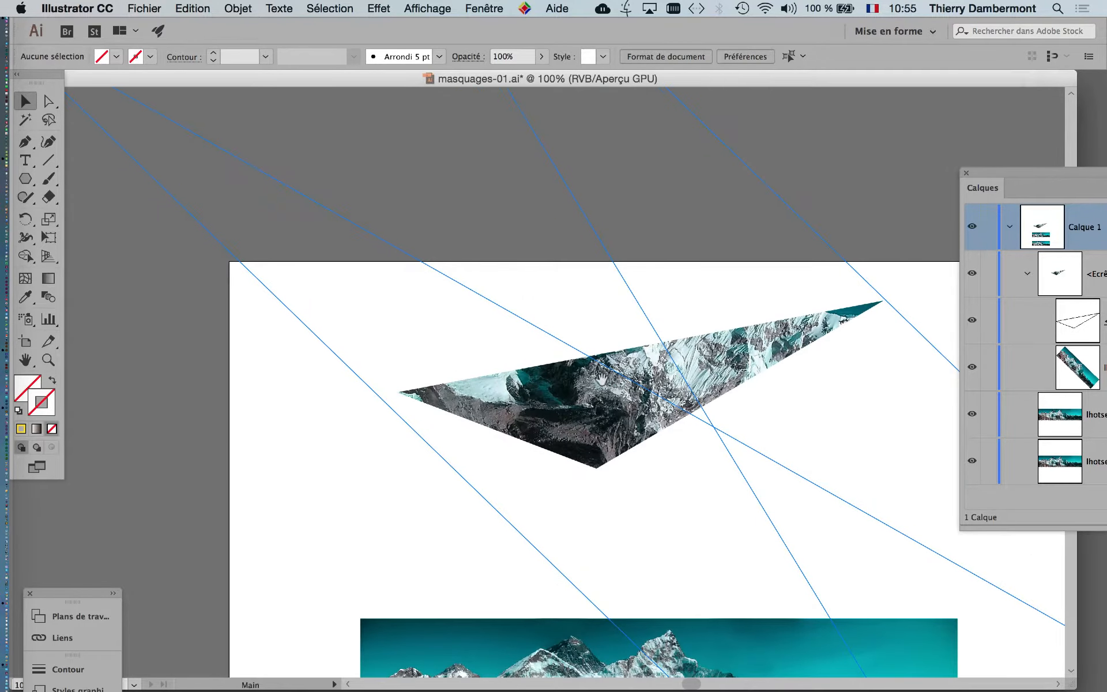
pyautogui.moveTo(602, 378); pyautogui.dragTo(391, 331)
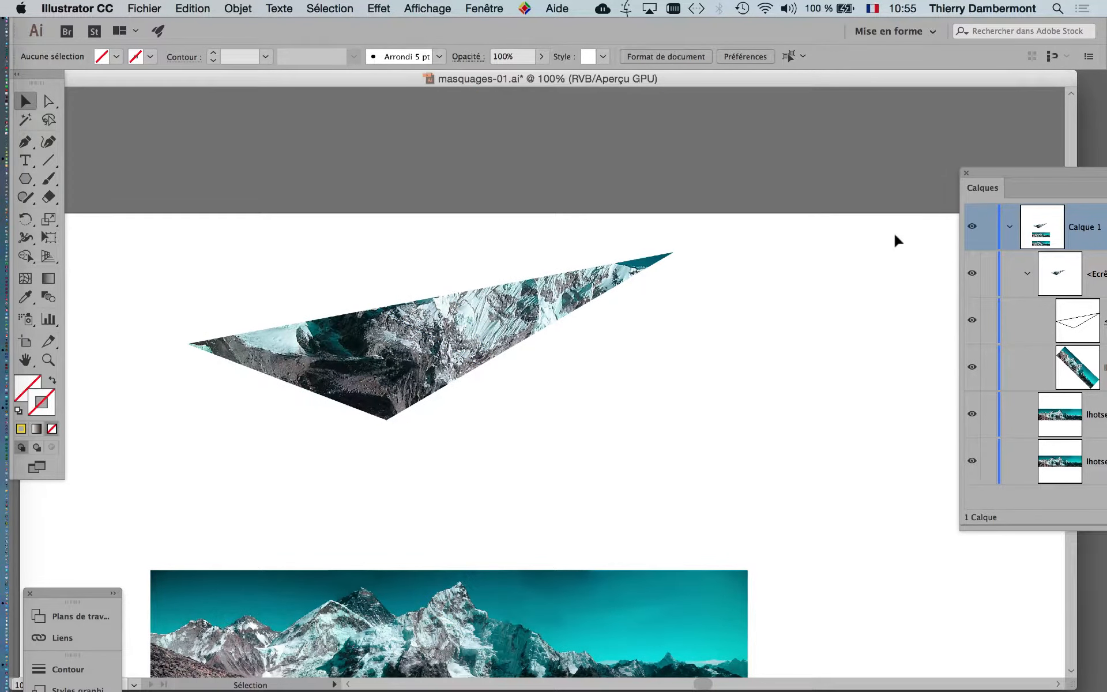
# Step: Collapse the <Ecrêter le groupe> entry in the Calques panel and enlarge the whole clipping group to about 289 x 100 mm
pyautogui.moveTo(995, 175); pyautogui.dragTo(701, 131)
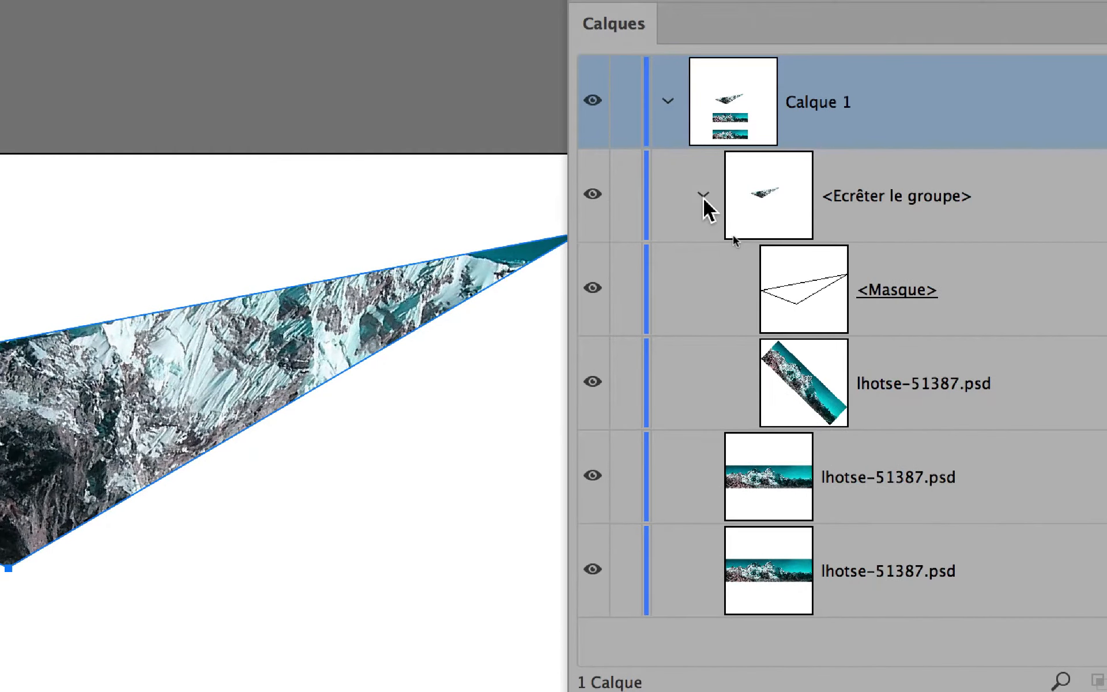
pyautogui.click(608, 194)
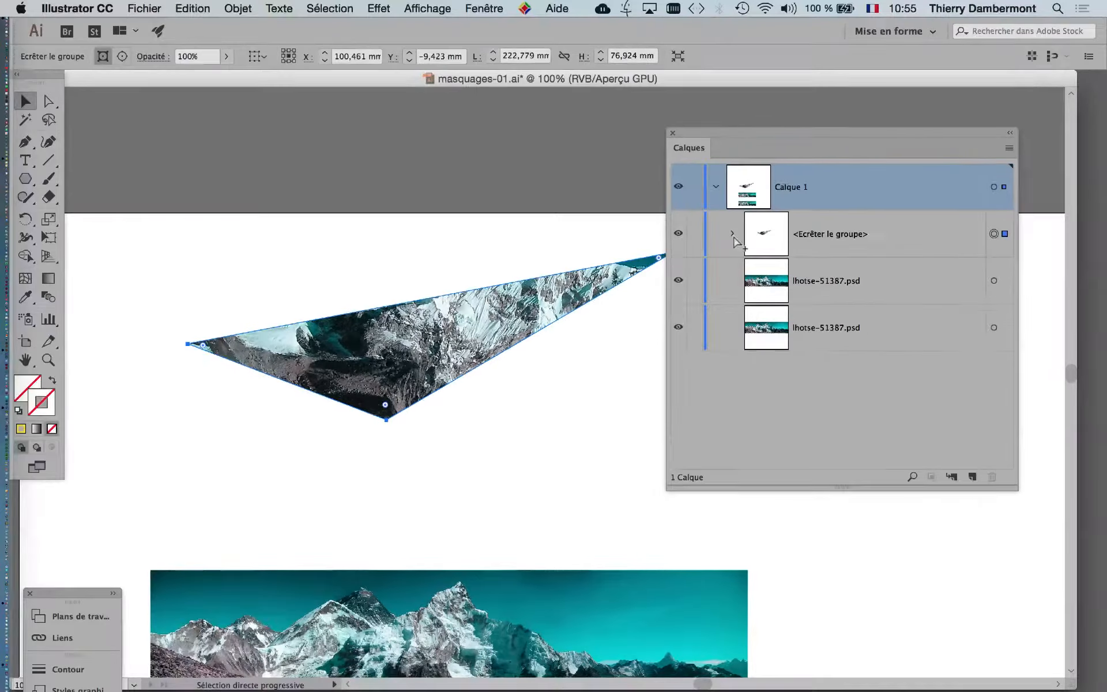
pyautogui.moveTo(703, 134); pyautogui.dragTo(849, 182)
pyautogui.scroll(-2, 660, 298)
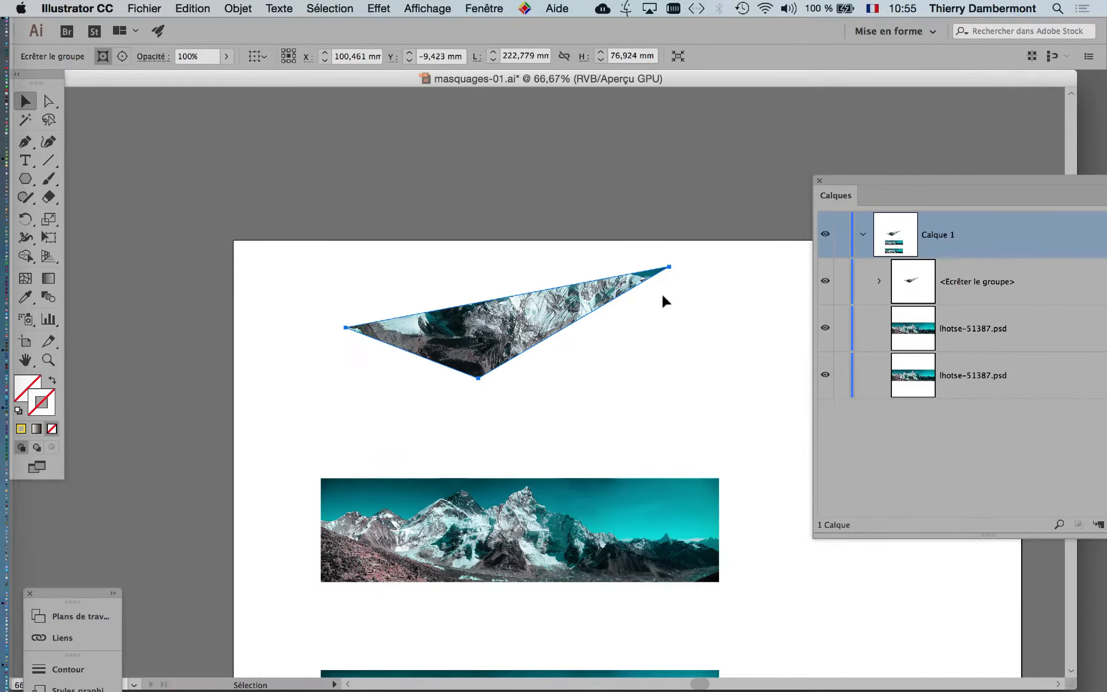
pyautogui.press('e')
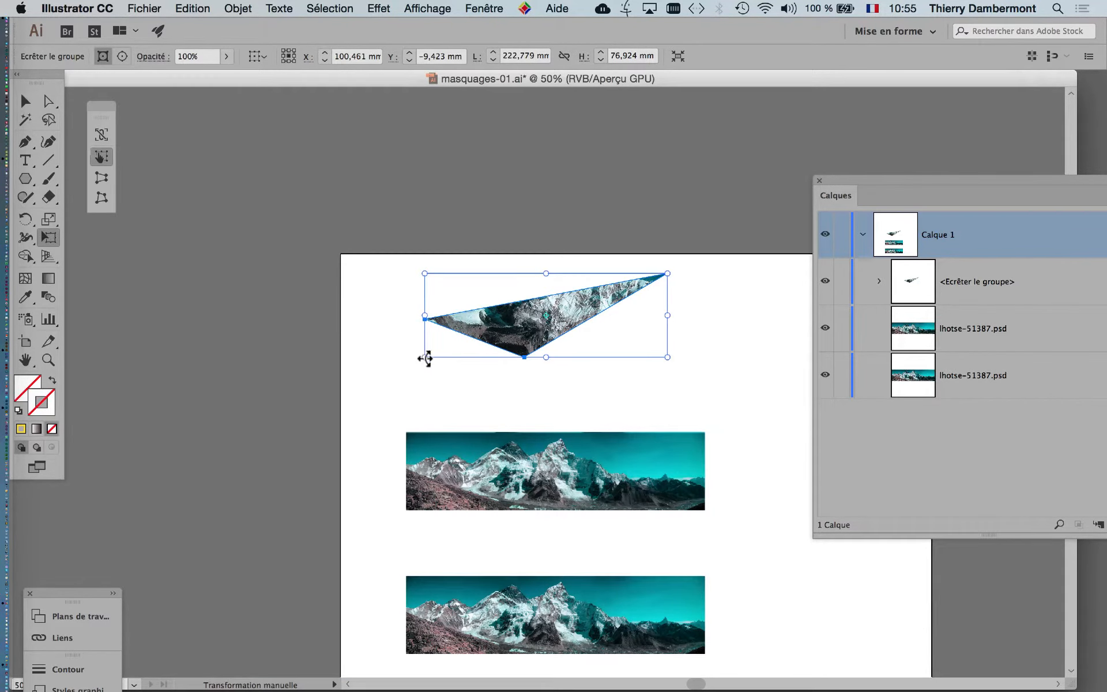
pyautogui.moveTo(408, 364); pyautogui.dragTo(353, 384)
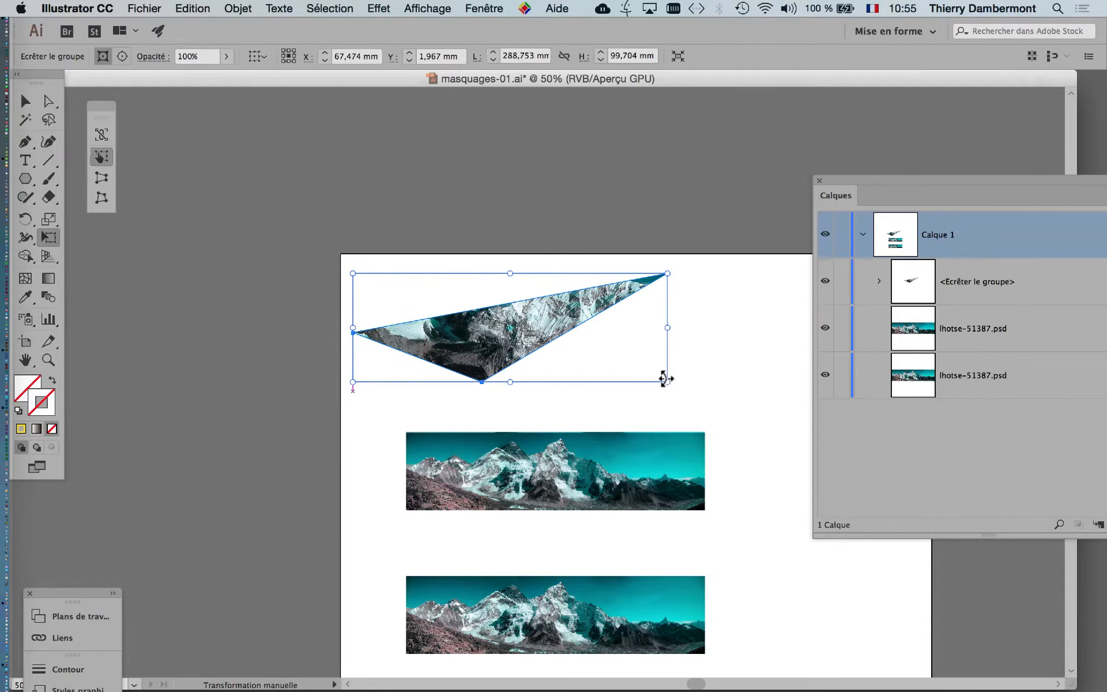
# Step: Rotate the whole clipping group freely through several angles and reposition it on the artboard
pyautogui.moveTo(689, 385)
pyautogui.mouseDown()
pyautogui.moveTo(685, 427)
pyautogui.moveTo(701, 404)
pyautogui.mouseUp()
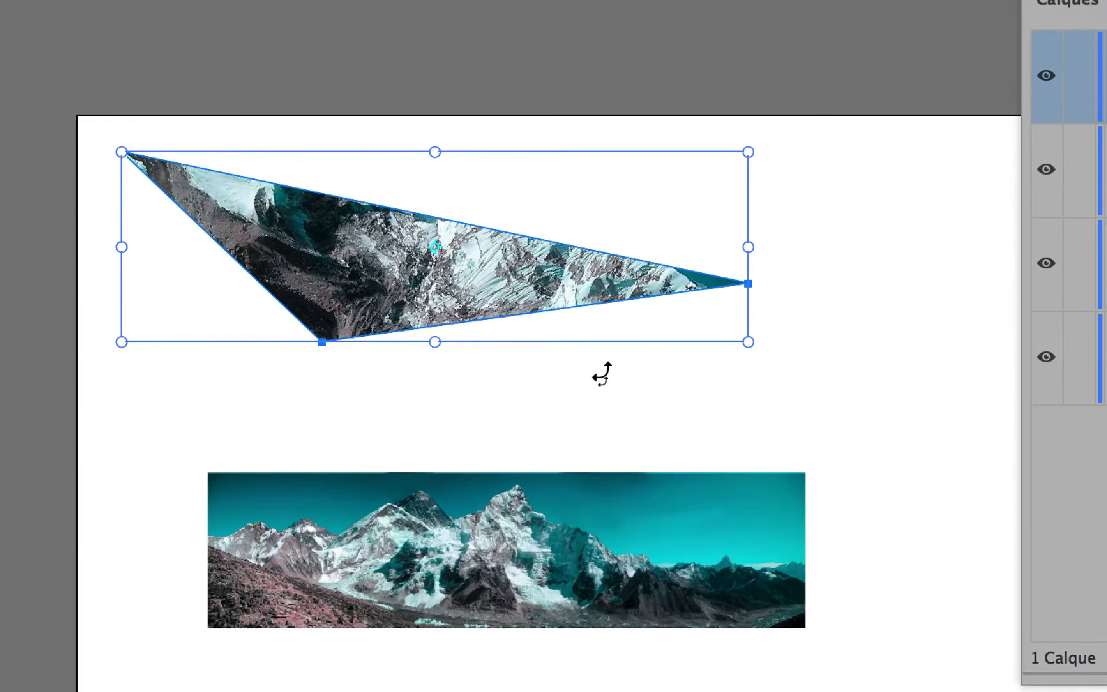
pyautogui.moveTo(600, 380); pyautogui.dragTo(692, 148)
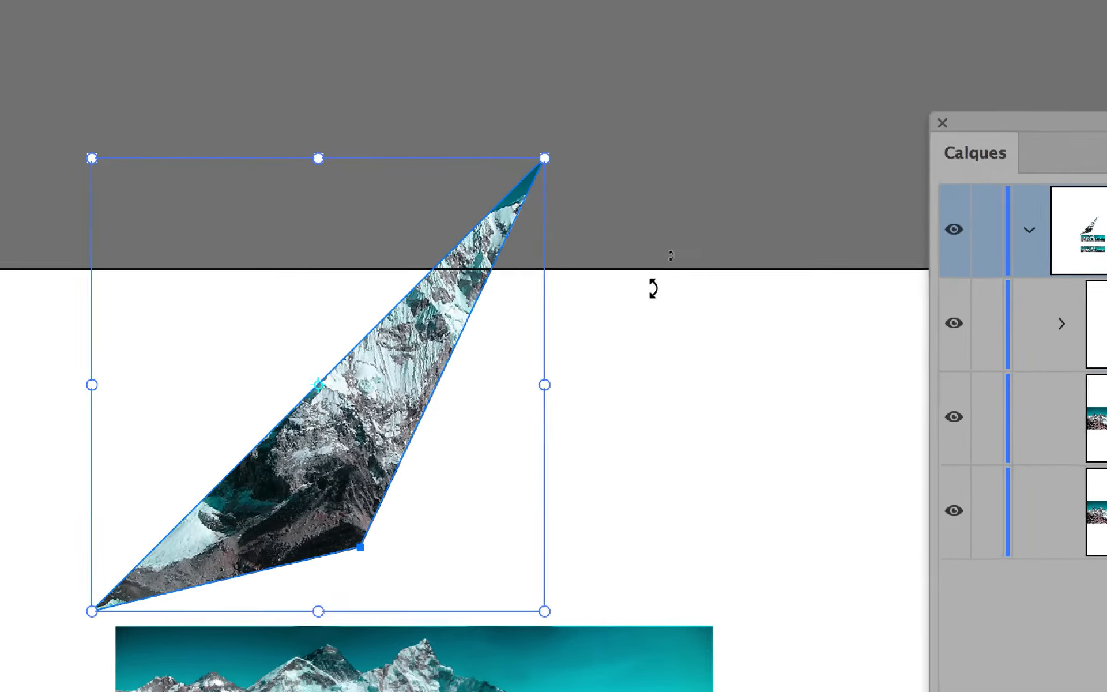
pyautogui.moveTo(652, 288); pyautogui.dragTo(151, 119)
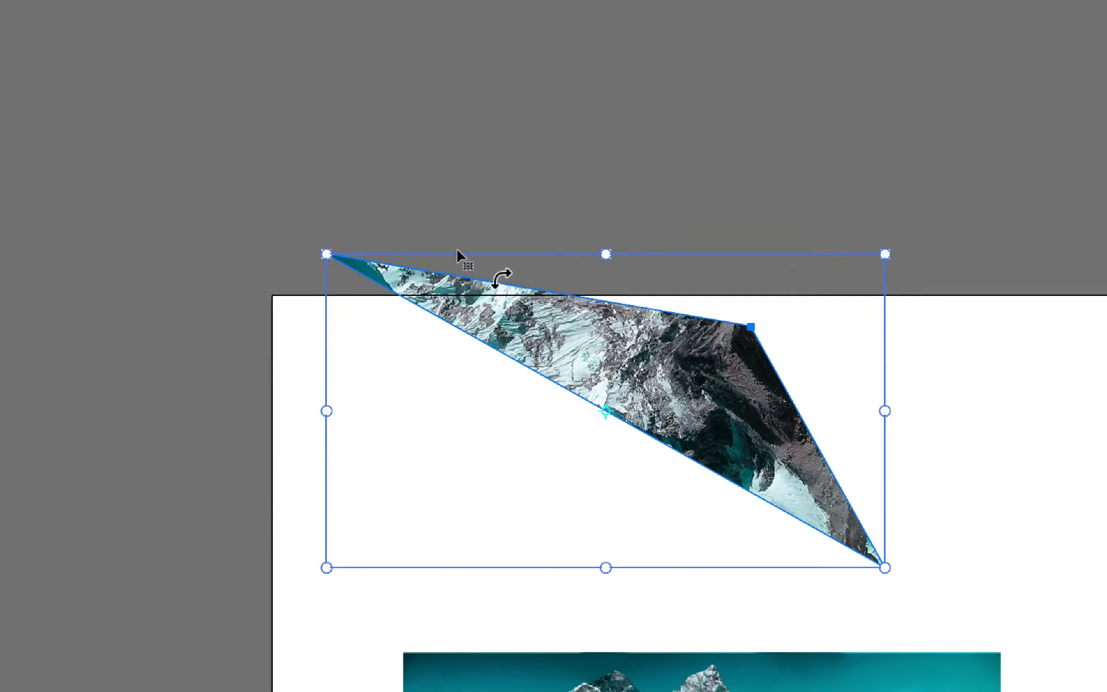
pyautogui.moveTo(513, 313); pyautogui.dragTo(573, 334)
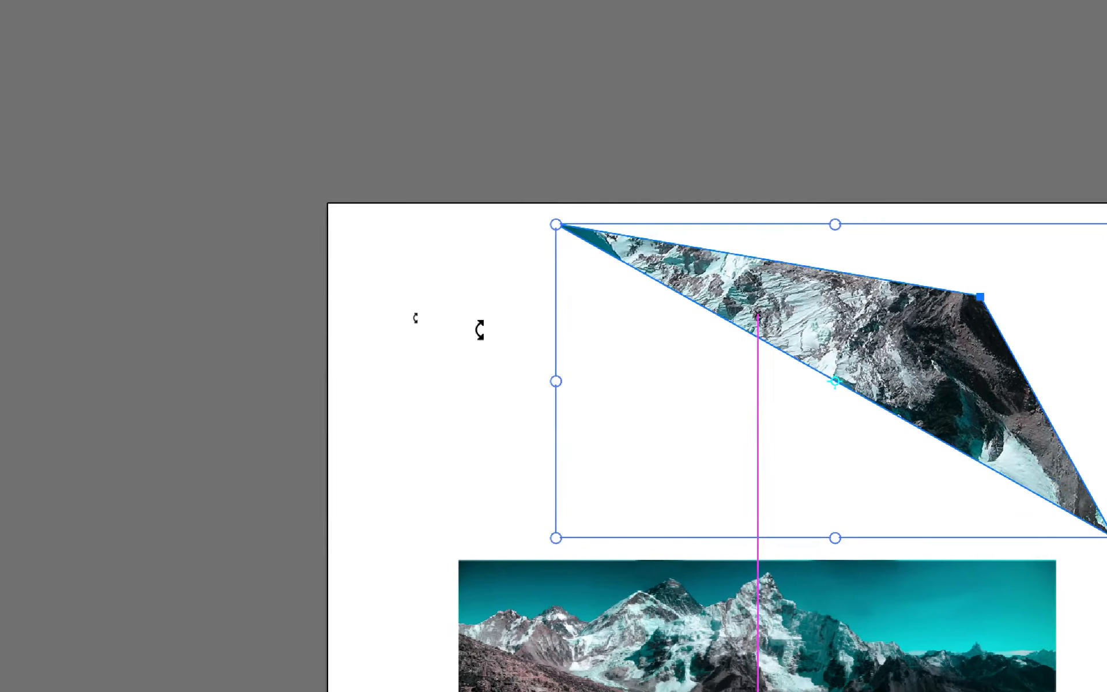
pyautogui.moveTo(289, 338); pyautogui.dragTo(326, 447)
pyautogui.moveTo(492, 367); pyautogui.dragTo(799, 400)
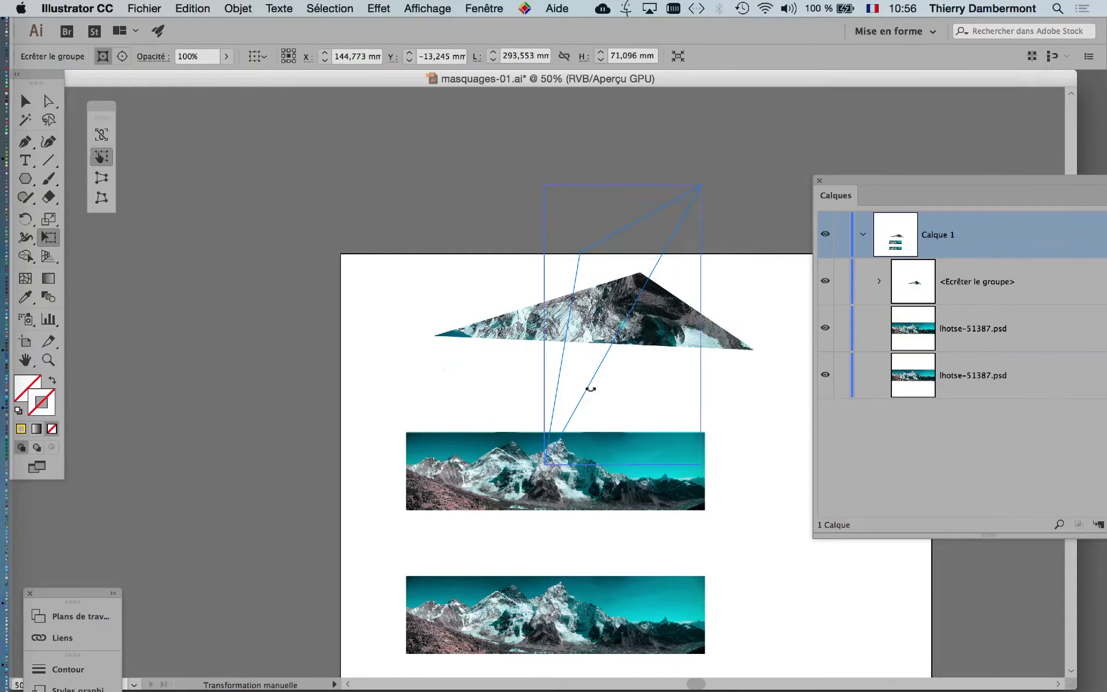
# Step: Rotate the clipping group until its peak points upward, about 294 x 69 mm overall, and place it above the two mountain images
pyautogui.moveTo(590, 389); pyautogui.dragTo(592, 390)
pyautogui.press('alt+super+2')
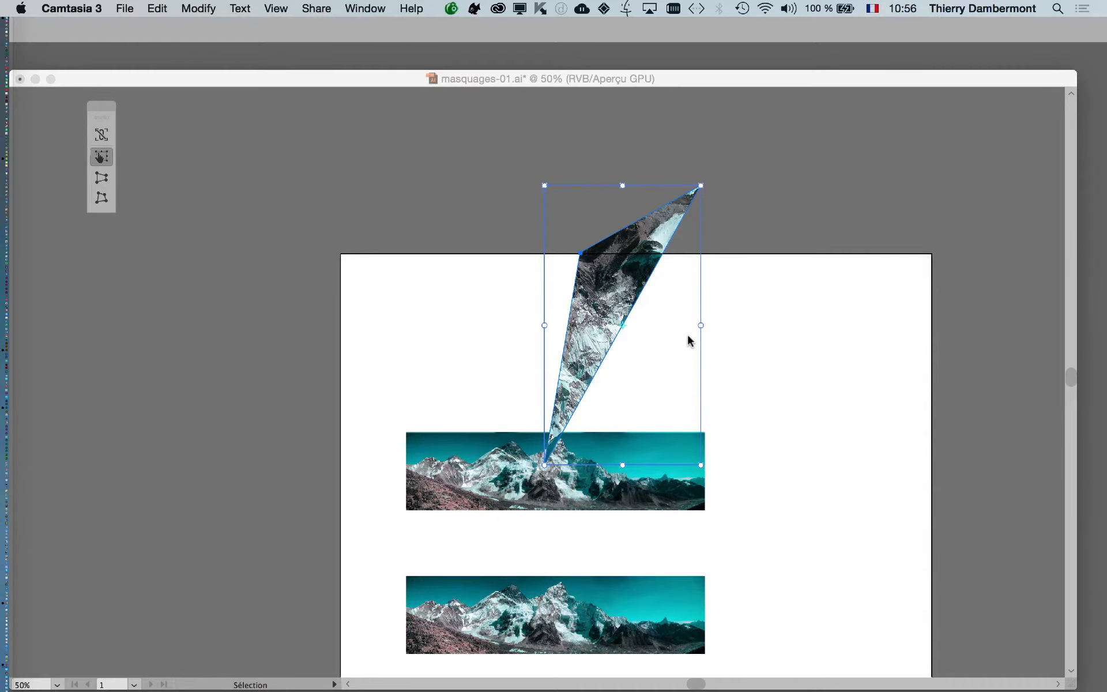
pyautogui.click(521, 344)
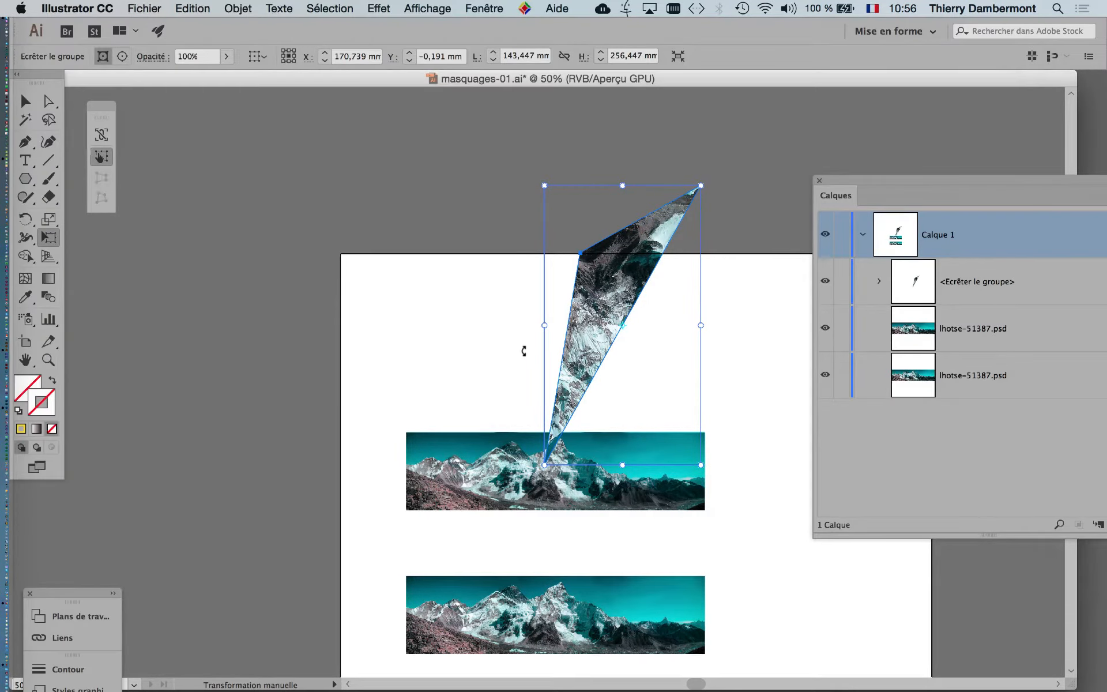
pyautogui.moveTo(523, 350); pyautogui.dragTo(521, 294)
pyautogui.moveTo(550, 360); pyautogui.dragTo(474, 320)
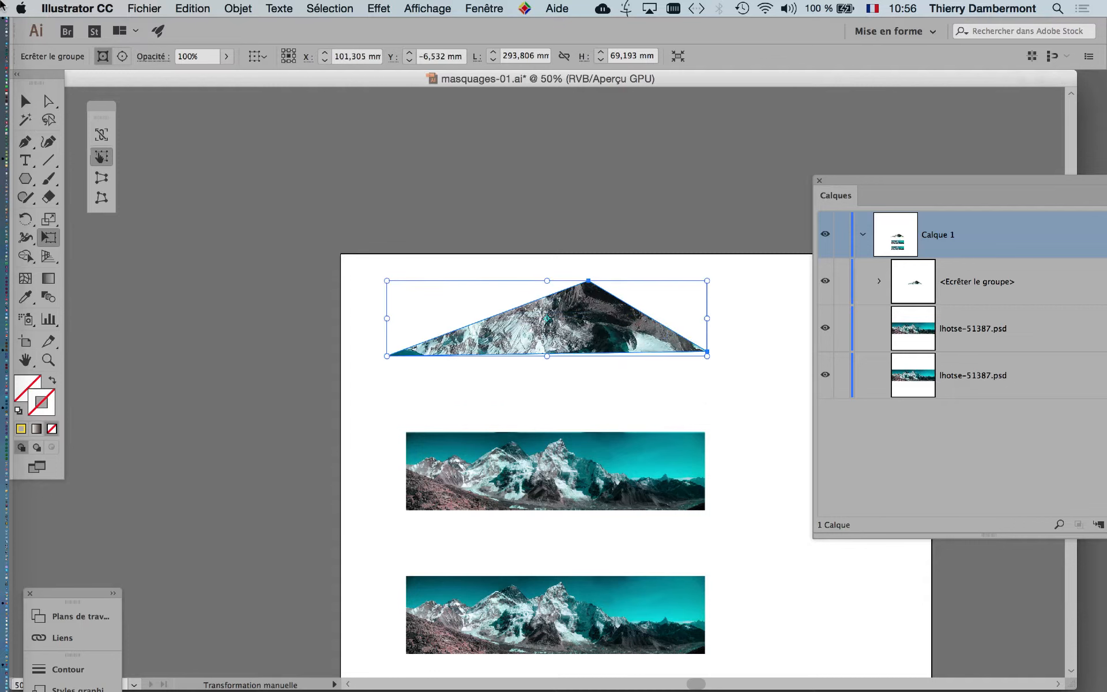
# Step: Move the Tools panel away from the window edge and deselect the clipping group with the Selection tool
pyautogui.moveTo(41, 83); pyautogui.dragTo(180, 141)
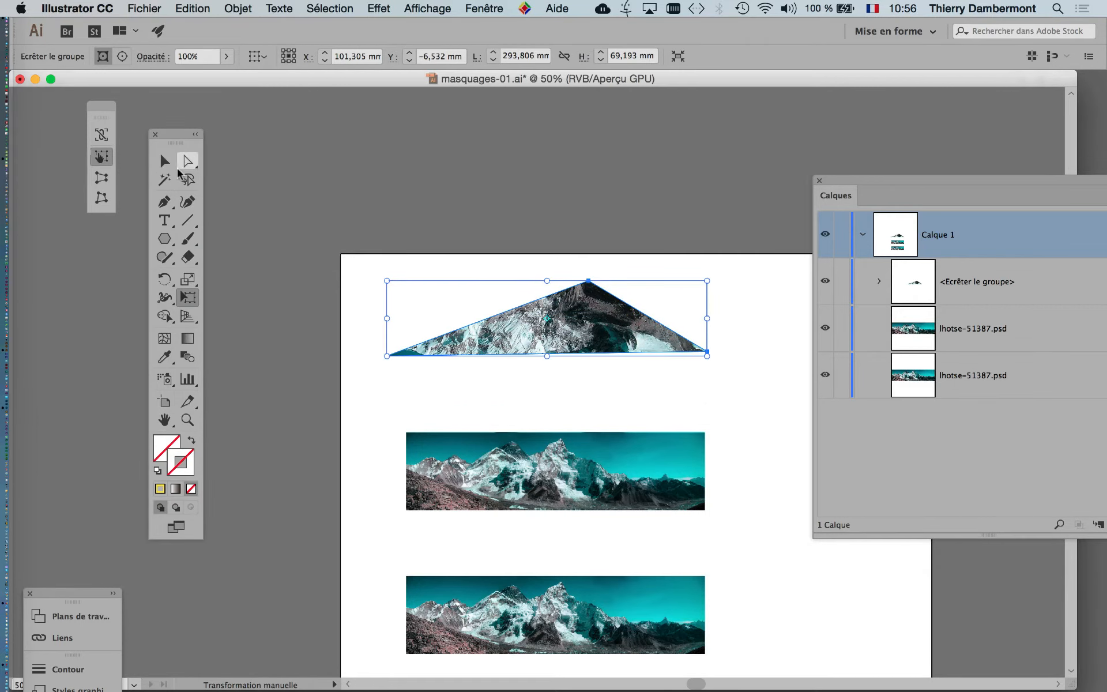
pyautogui.click(164, 160)
pyautogui.click(344, 205)
# Step: Save the document in Adobe Illustrator (ai) format in the folder AI nov 2017 PARTIE 3 --- les docs
pyautogui.click(144, 8)
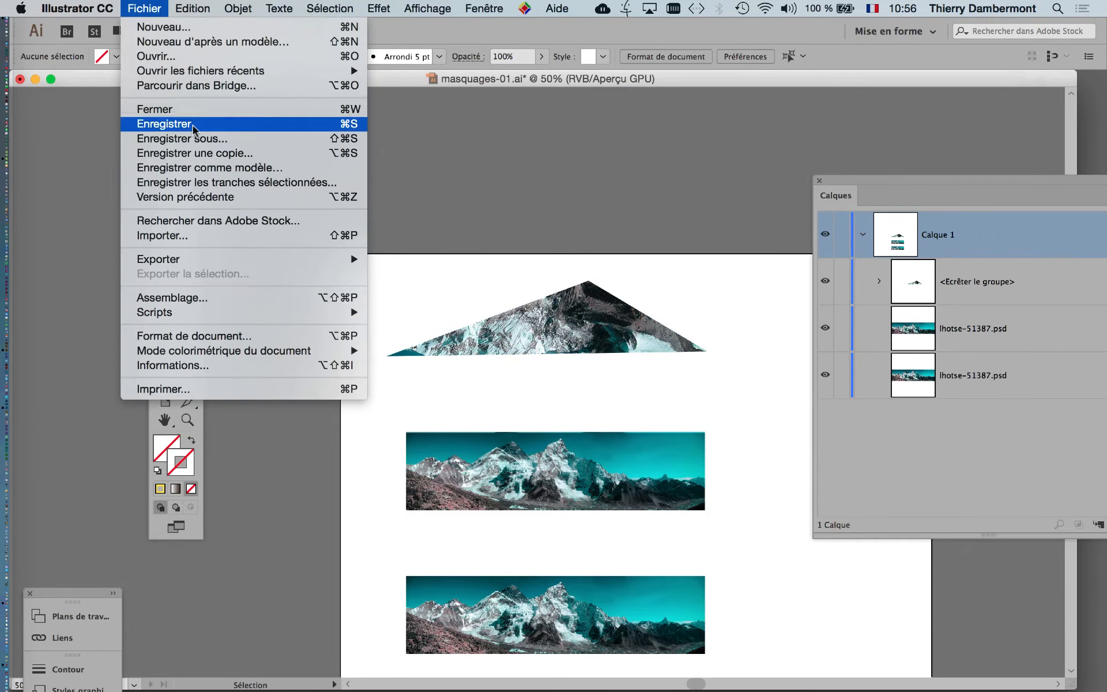
pyautogui.click(167, 122)
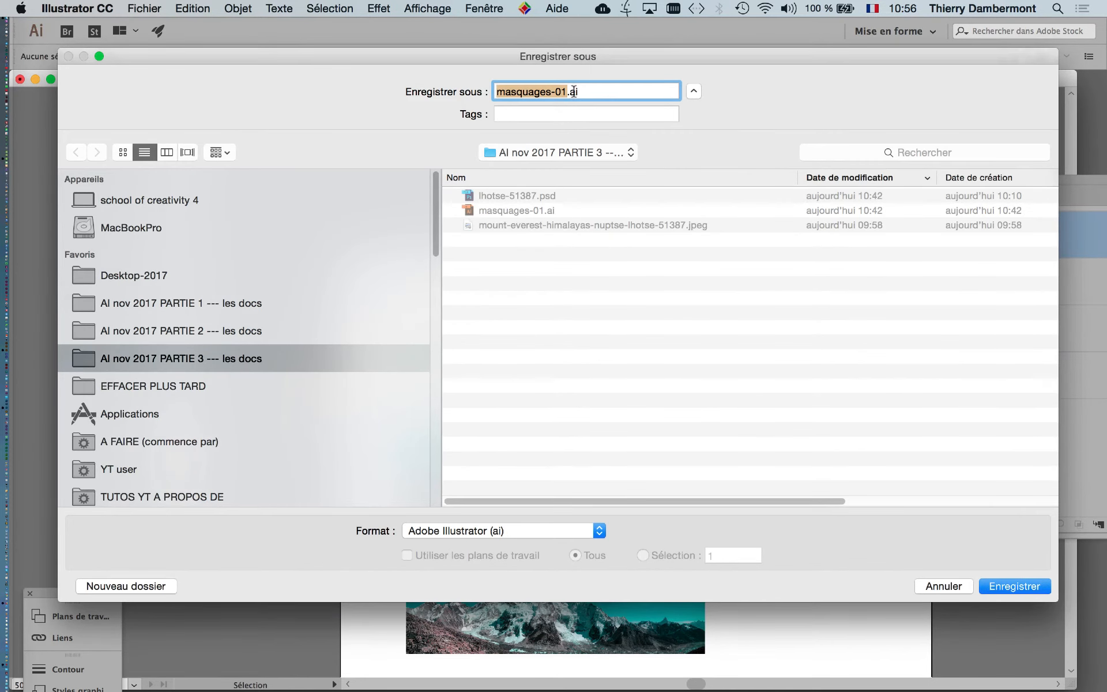
pyautogui.press('Return')
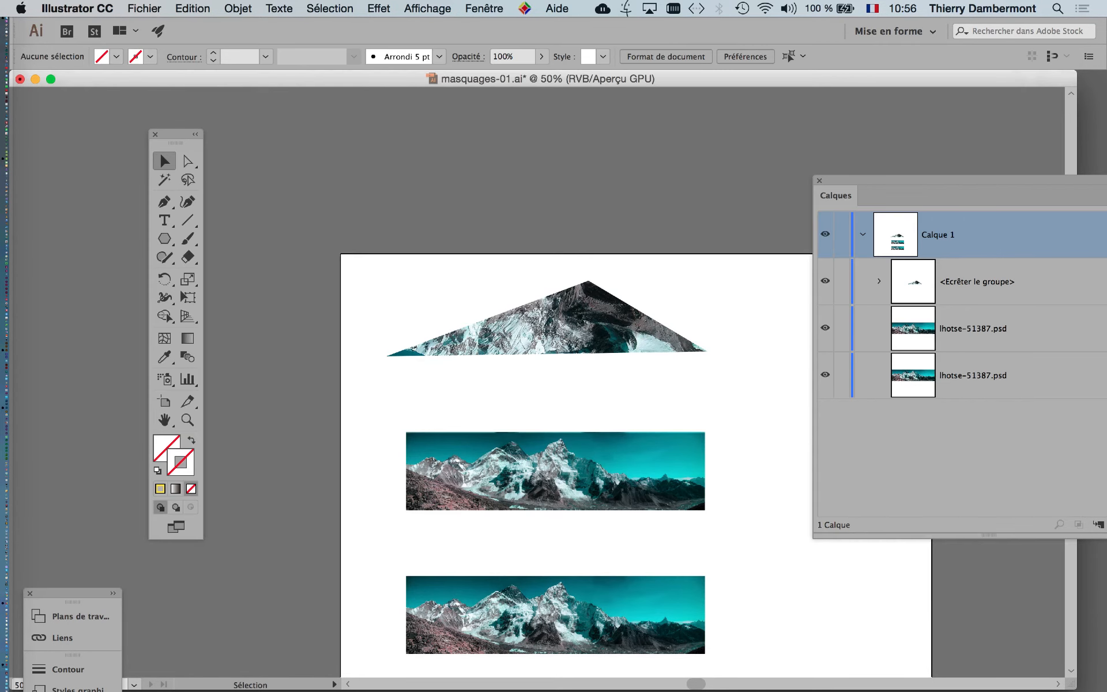